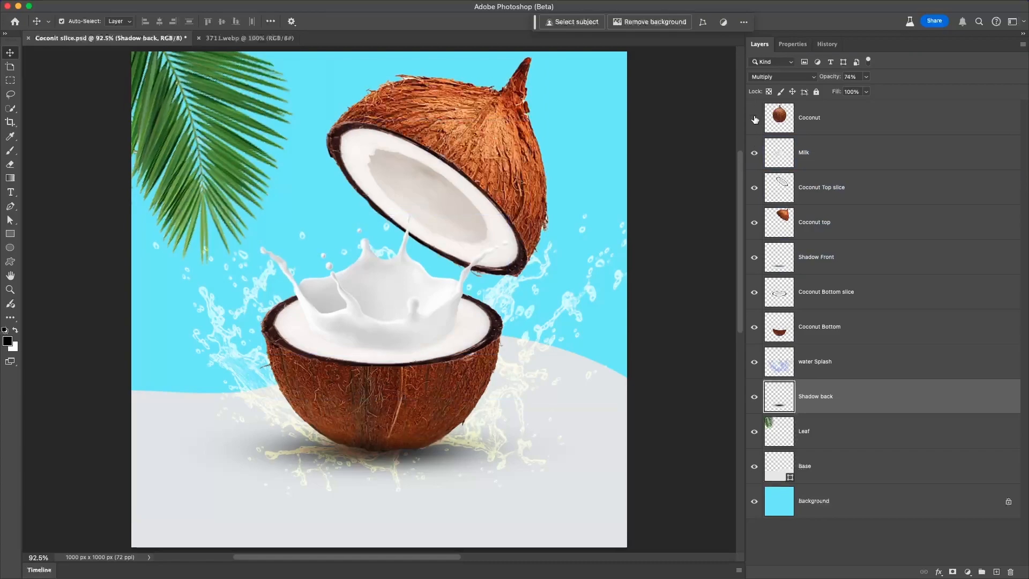
Show the Coconut layer and convert the Coconut and Milk layers to separate smart objects.
click(754, 117)
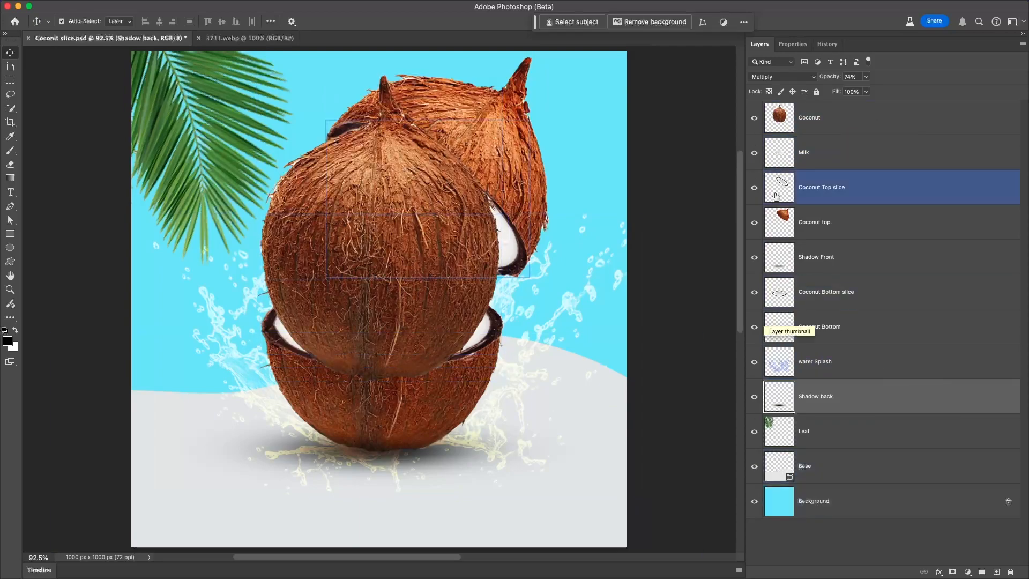
right_click(840, 112)
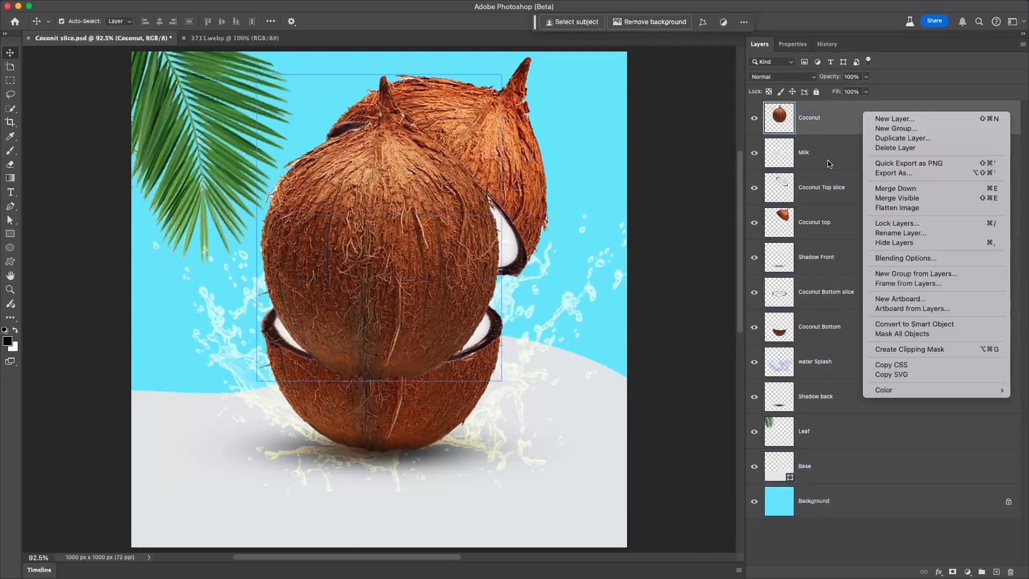
click(934, 323)
right_click(811, 159)
click(881, 363)
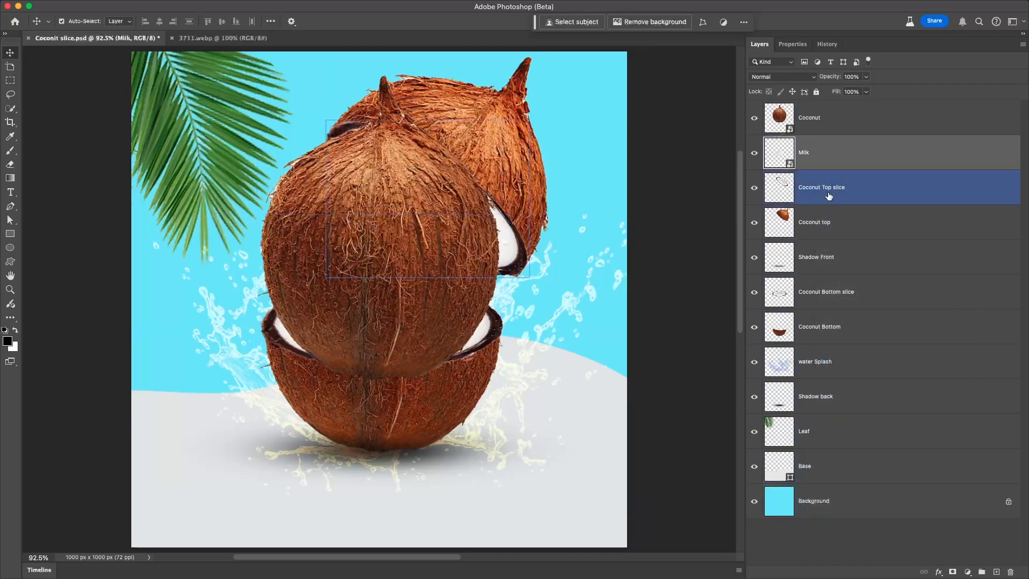
Hide the Coconut layer and convert the Coconut Top slice and Coconut top layers together into one smart object.
right_click(829, 189)
click(913, 411)
key(super+z)
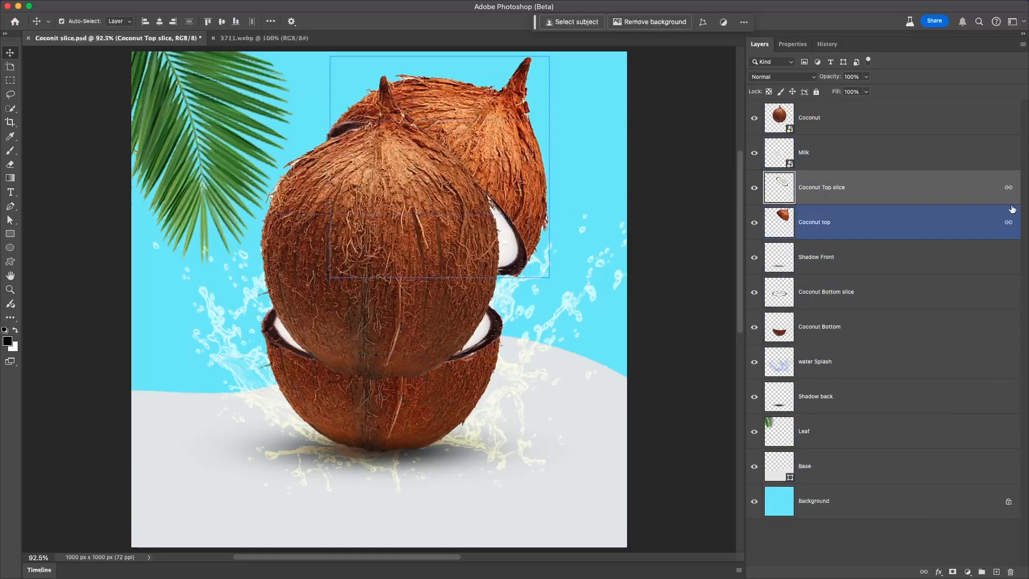
shift+click(826, 229)
click(754, 117)
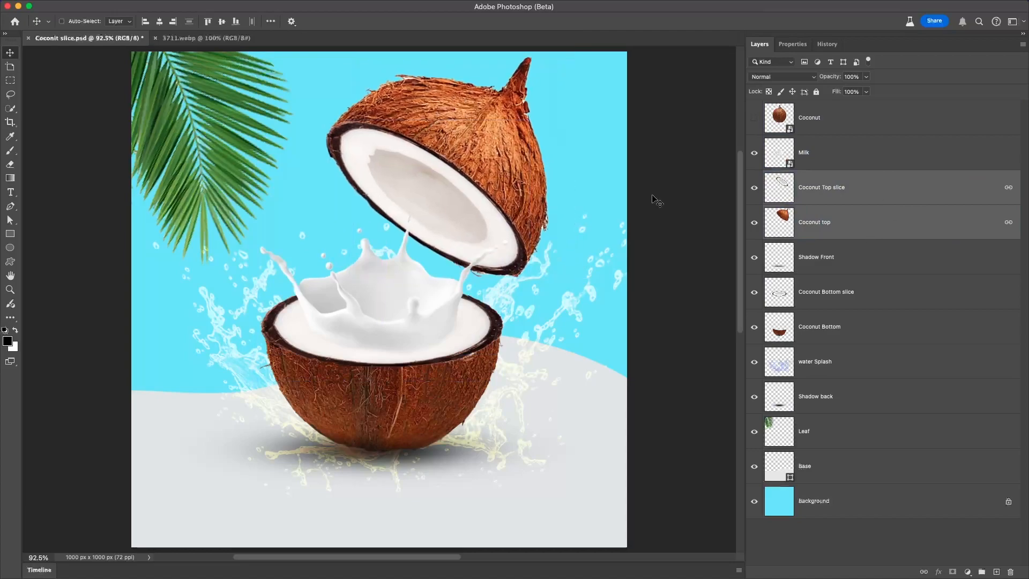
right_click(855, 187)
click(933, 377)
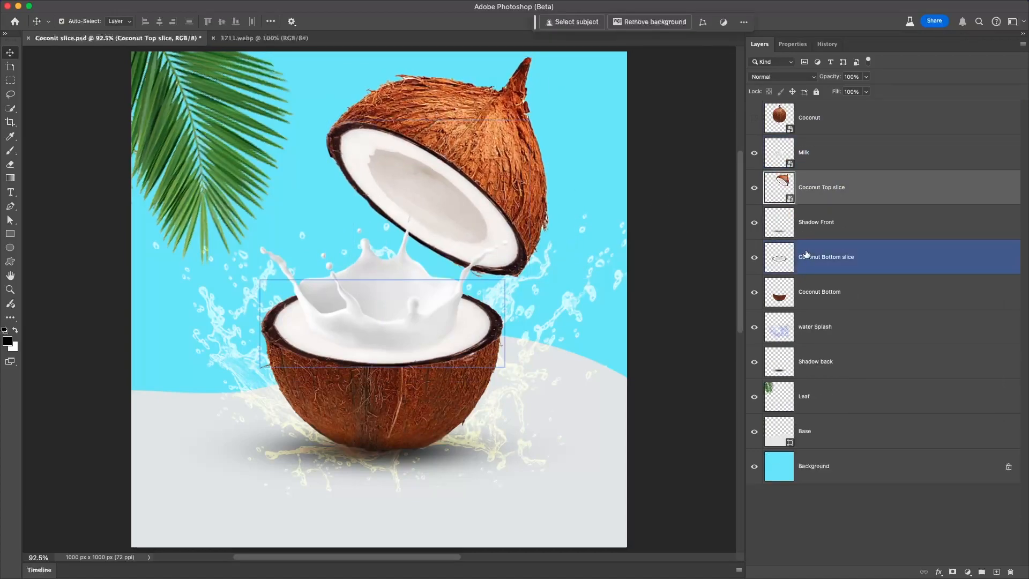
Combine the Coconut Bottom slice and Coconut Bottom layers into one smart object.
click(838, 228)
click(825, 256)
shift+click(926, 288)
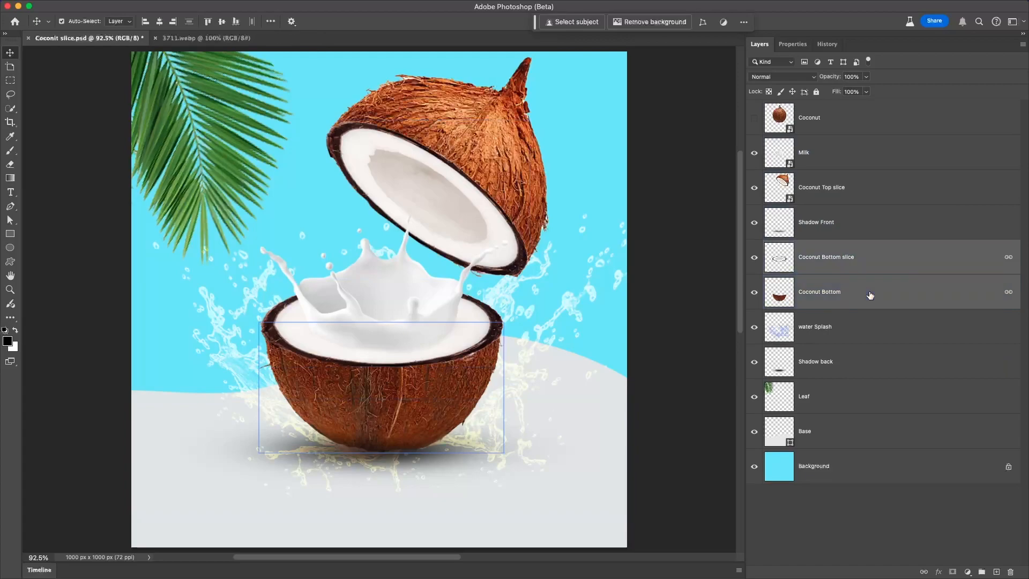
right_click(852, 259)
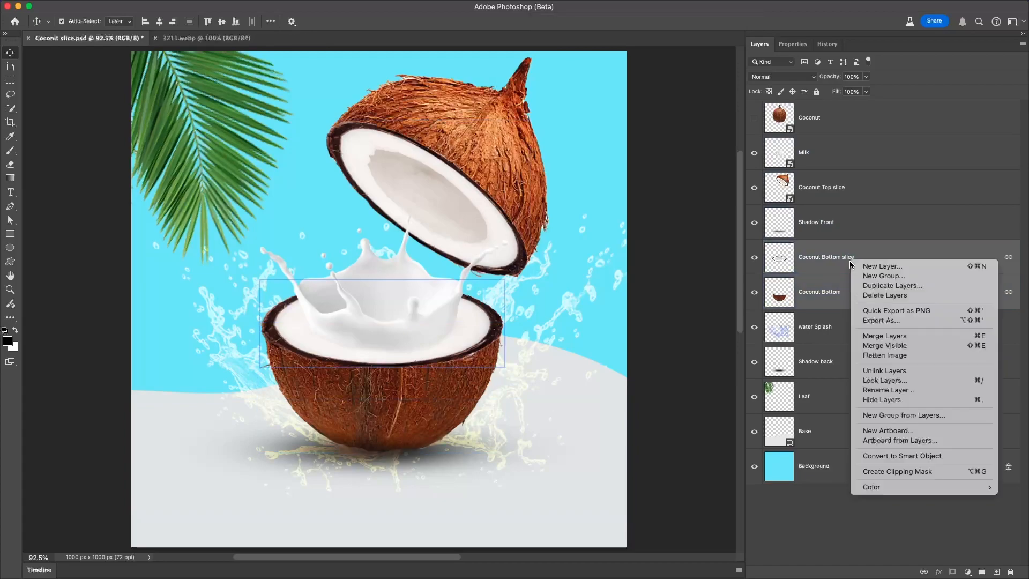
click(928, 455)
Convert the water Splash layer to a smart object with its blend mode set to Divide.
right_click(855, 300)
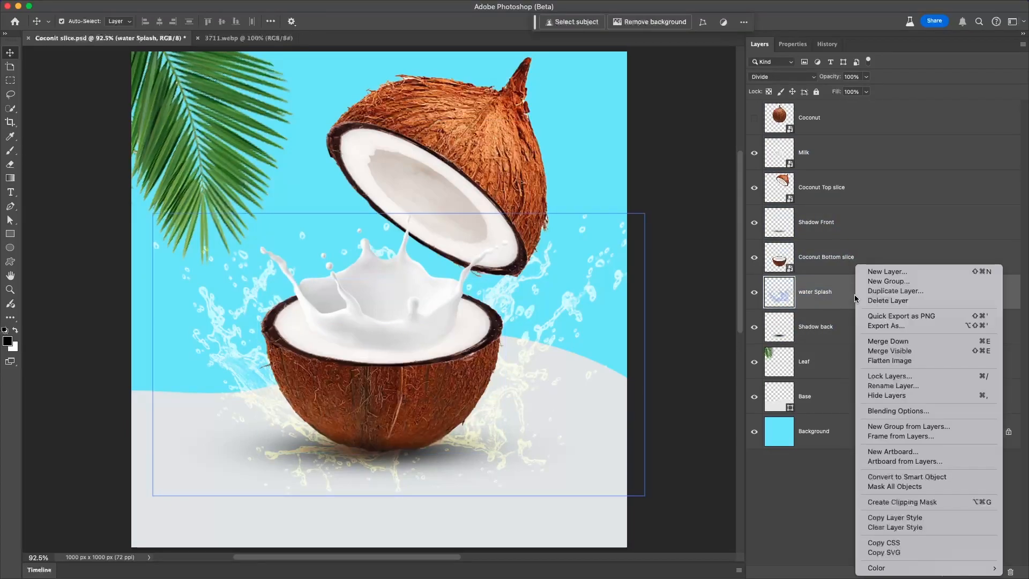
click(835, 300)
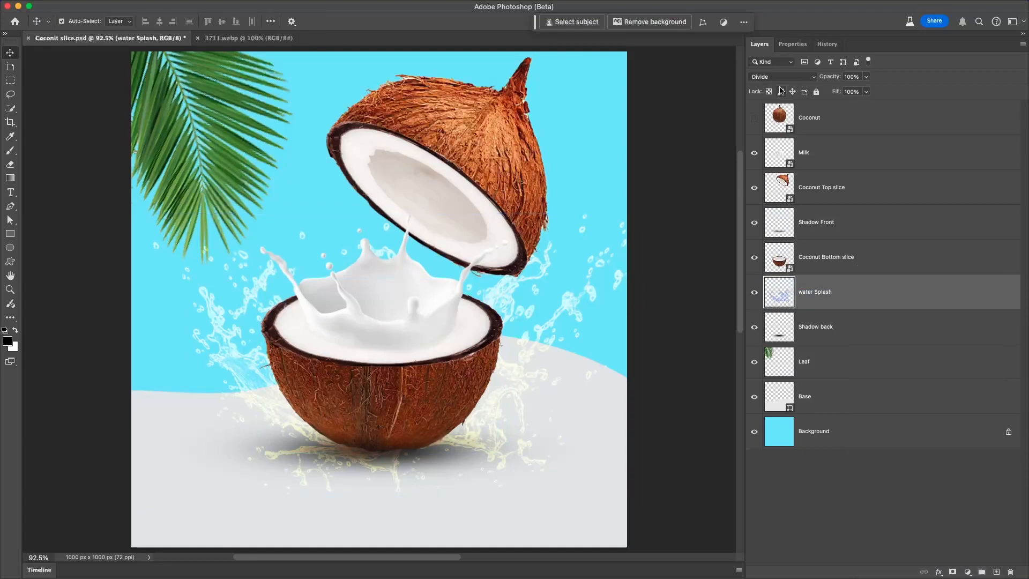
click(783, 77)
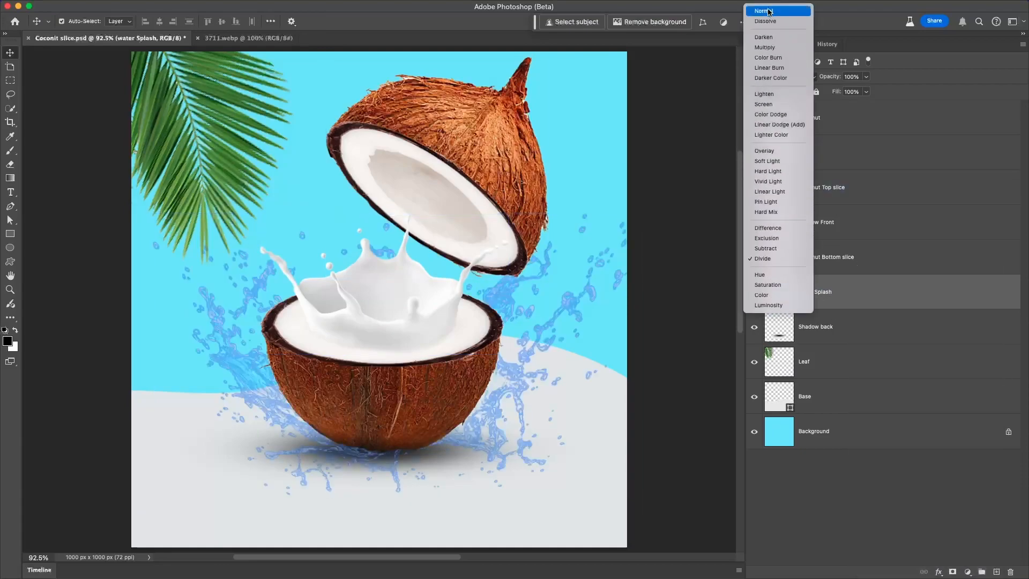
click(763, 258)
right_click(840, 307)
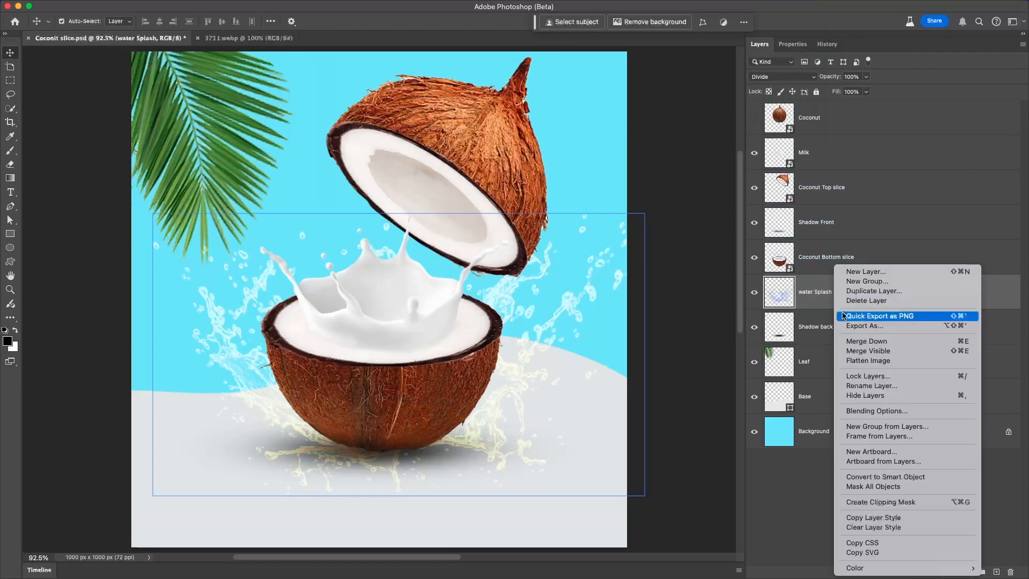
Convert the Shadow back and Leaf layers to separate smart objects.
click(824, 335)
click(824, 335)
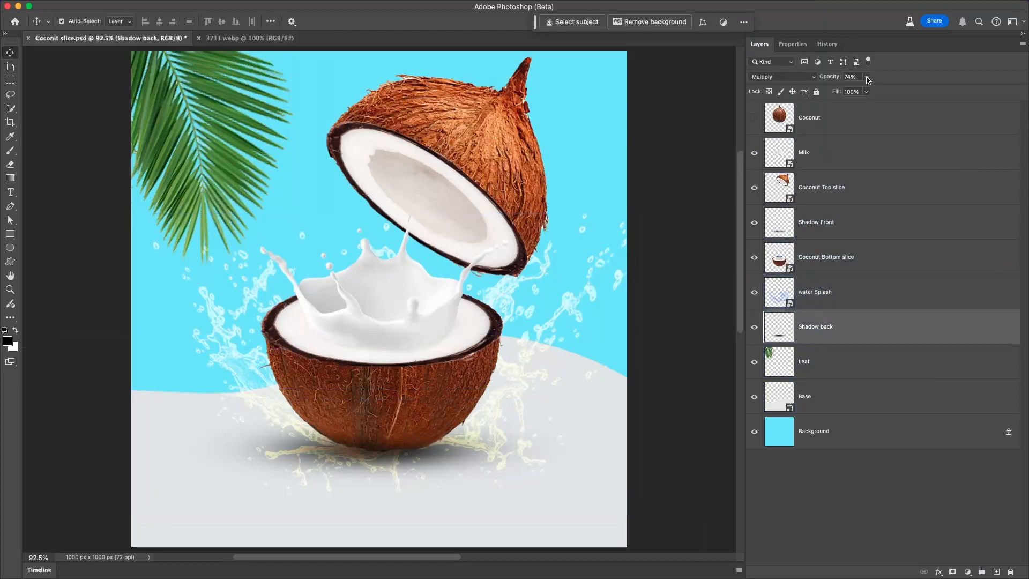
right_click(824, 335)
click(887, 481)
click(828, 362)
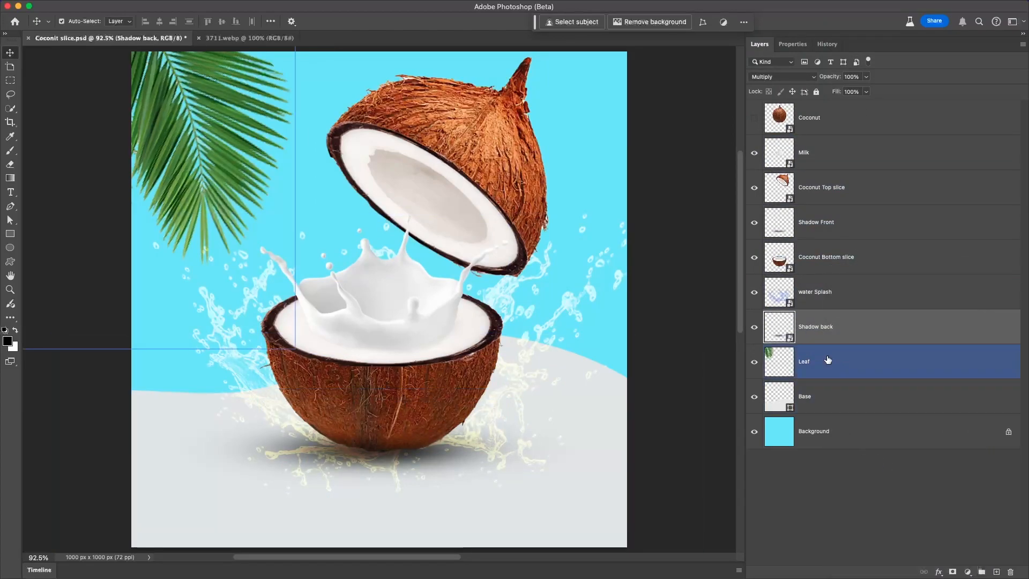
right_click(828, 362)
Convert the Base shape layer to a smart object and select the Background layer.
click(820, 396)
click(816, 397)
right_click(823, 412)
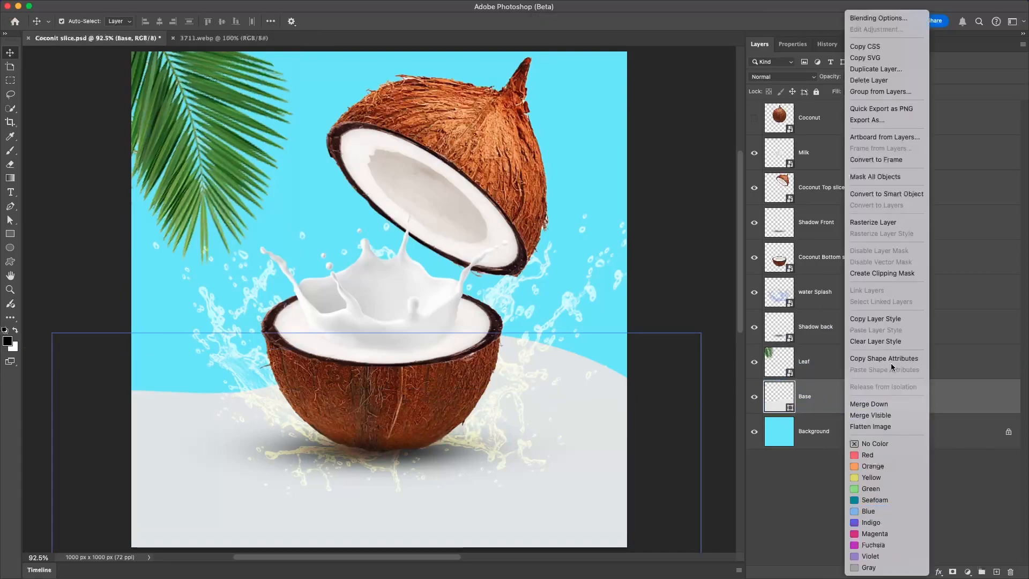
click(886, 193)
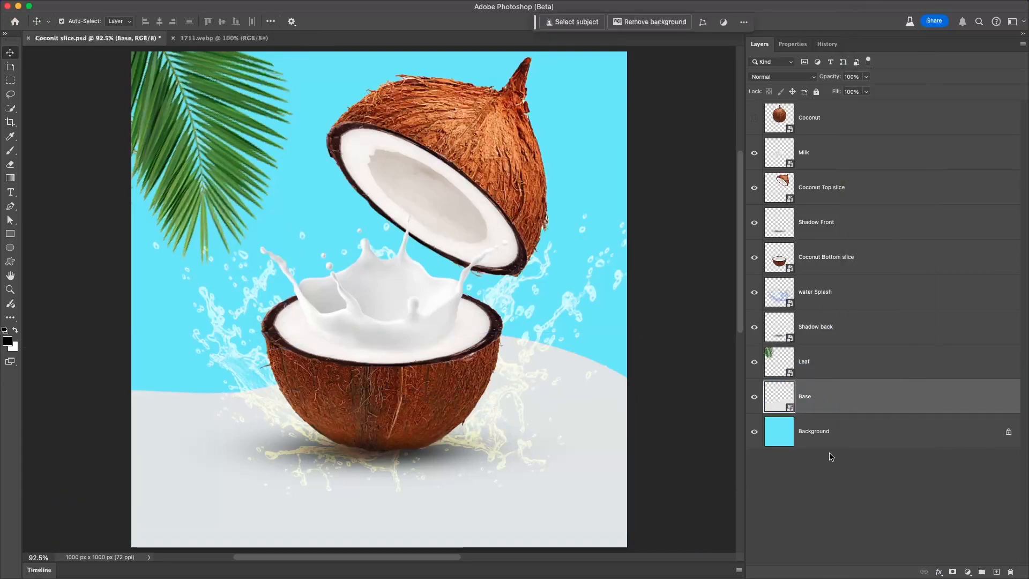
click(817, 441)
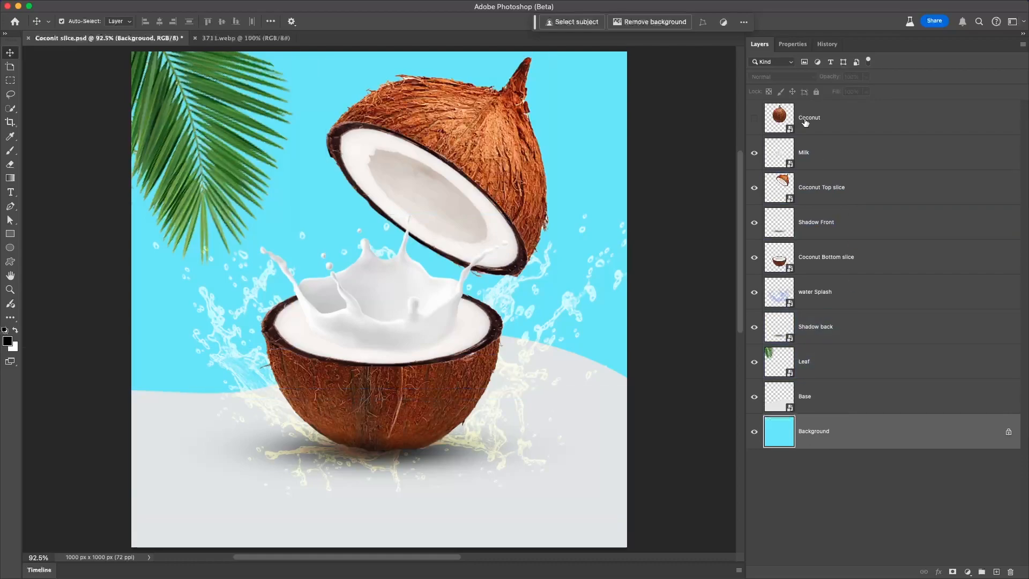
Open the Timeline and create a video timeline for the document's layers.
click(39, 570)
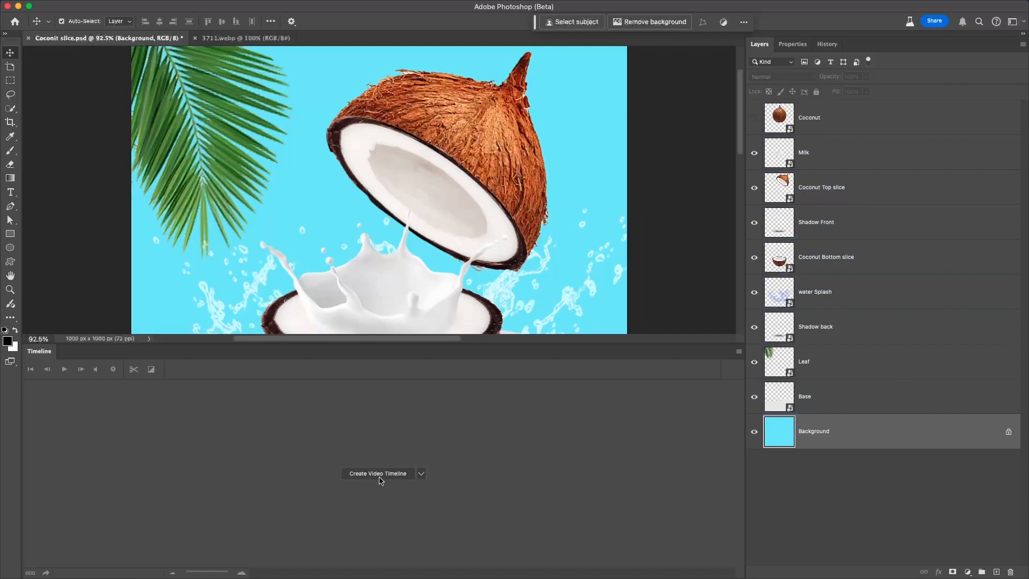
click(366, 6)
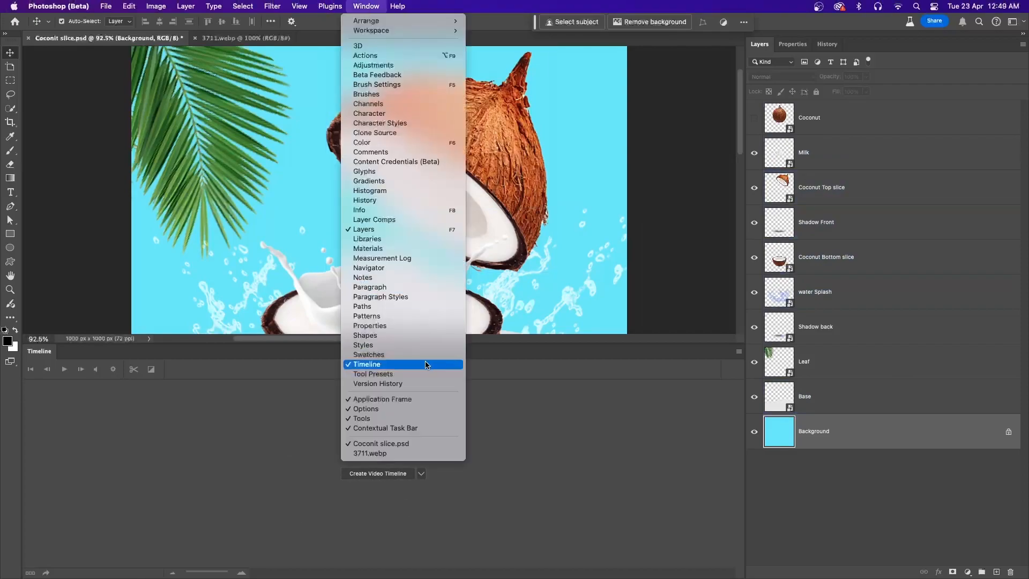
click(240, 433)
click(421, 474)
click(463, 449)
click(371, 476)
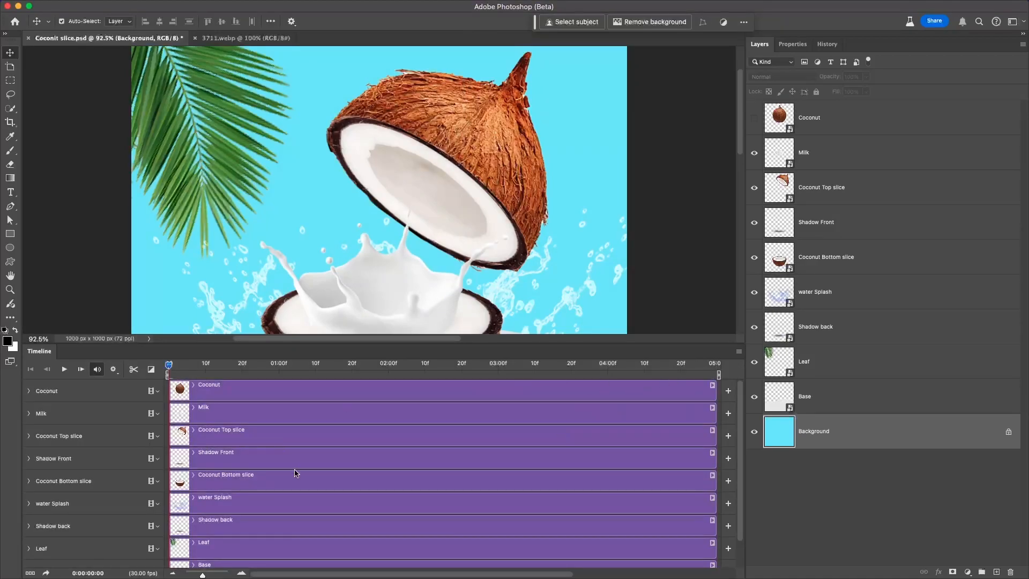
Shrink the timeline area to enlarge the canvas area, and zoom the artwork out to 66.67%.
drag(319, 343, 380, 364)
click(625, 186)
key(super+minus)
scroll(625, 189, down, 3)
drag(266, 364, 287, 413)
Leave only the Coconut, Shadow back, Leaf, Base and Background layers visible.
drag(754, 155, 754, 395)
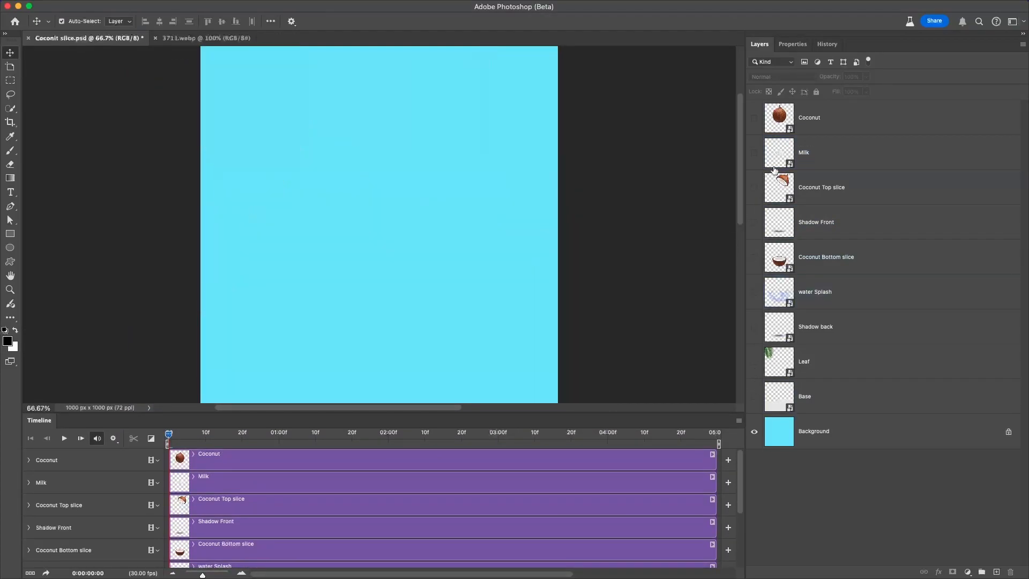
click(754, 361)
click(754, 396)
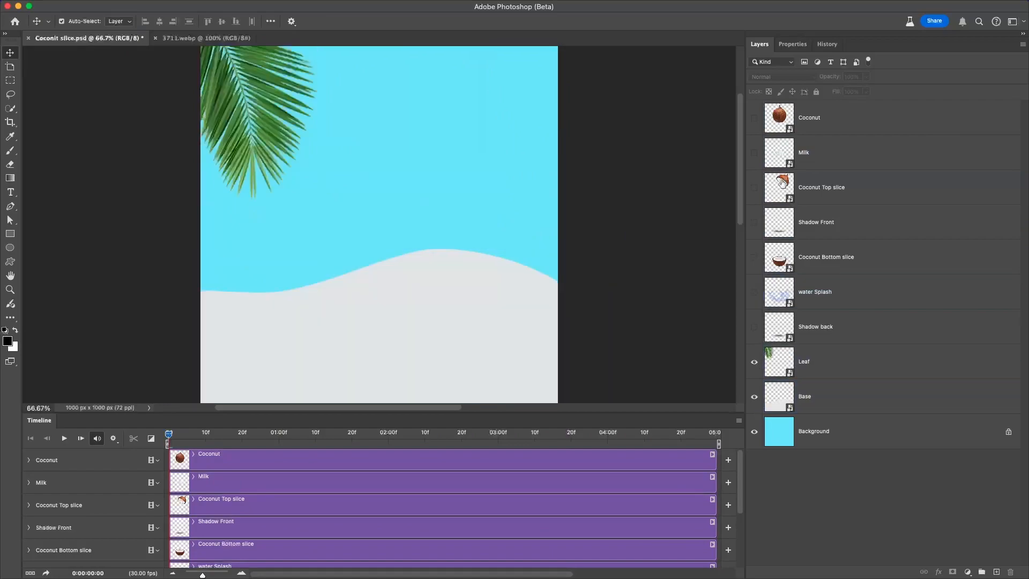
click(754, 118)
click(694, 194)
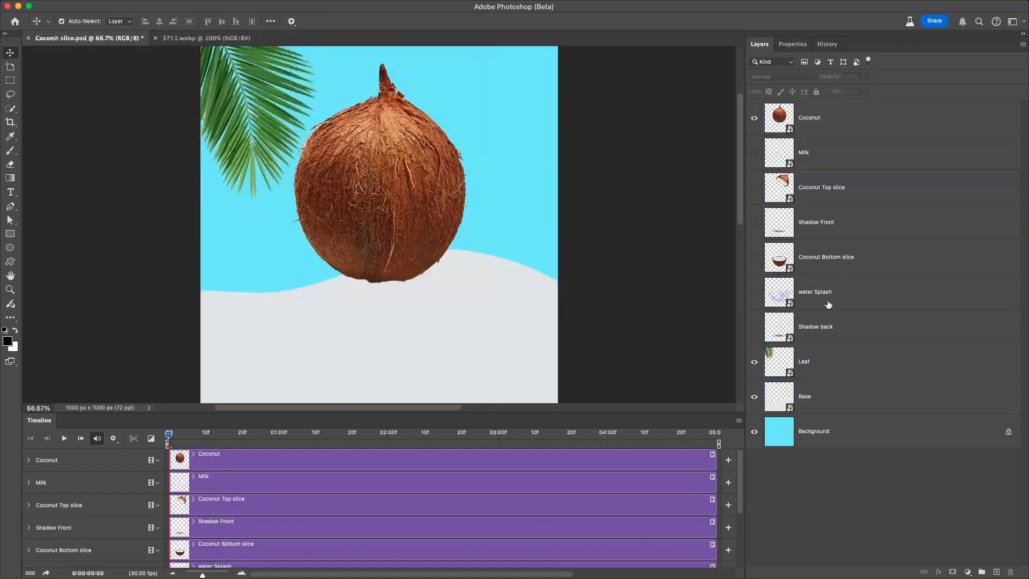
click(754, 335)
click(800, 341)
click(568, 348)
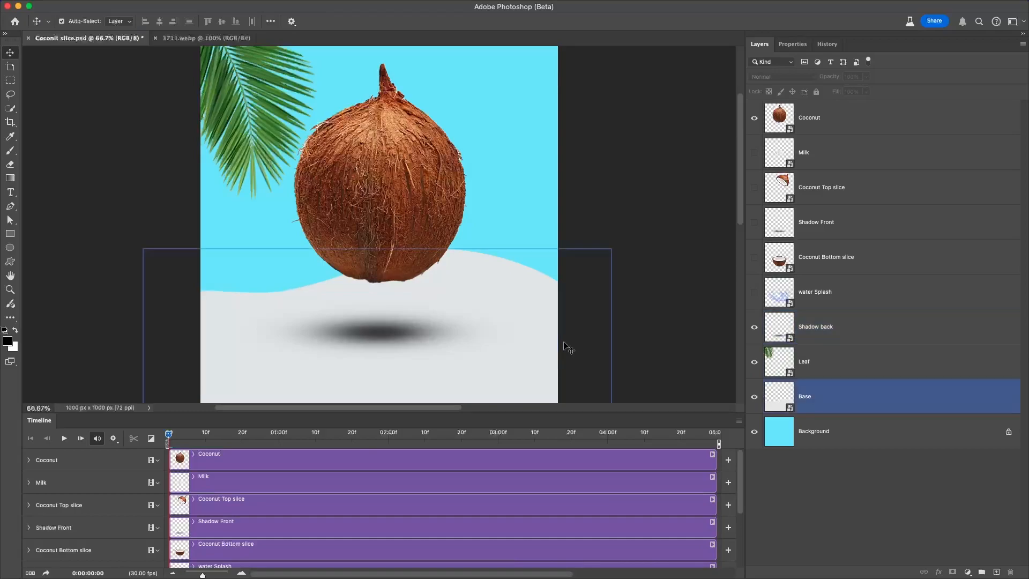
click(659, 343)
click(827, 331)
super+click(827, 331)
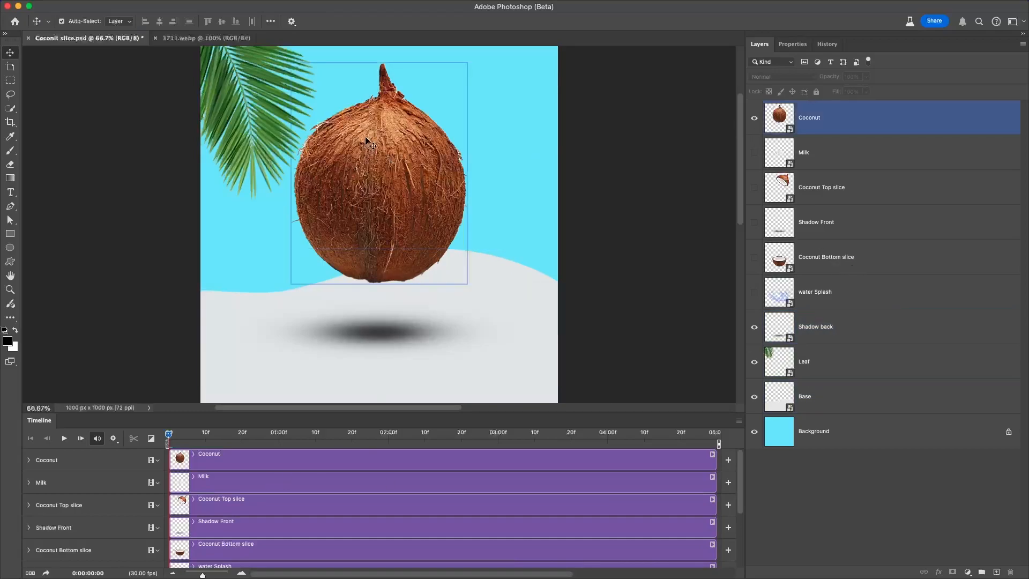
Set Transform keyframes for the Coconut and Shadow back layers at the timeline's start, with the shadow scaled down.
click(378, 236)
click(29, 461)
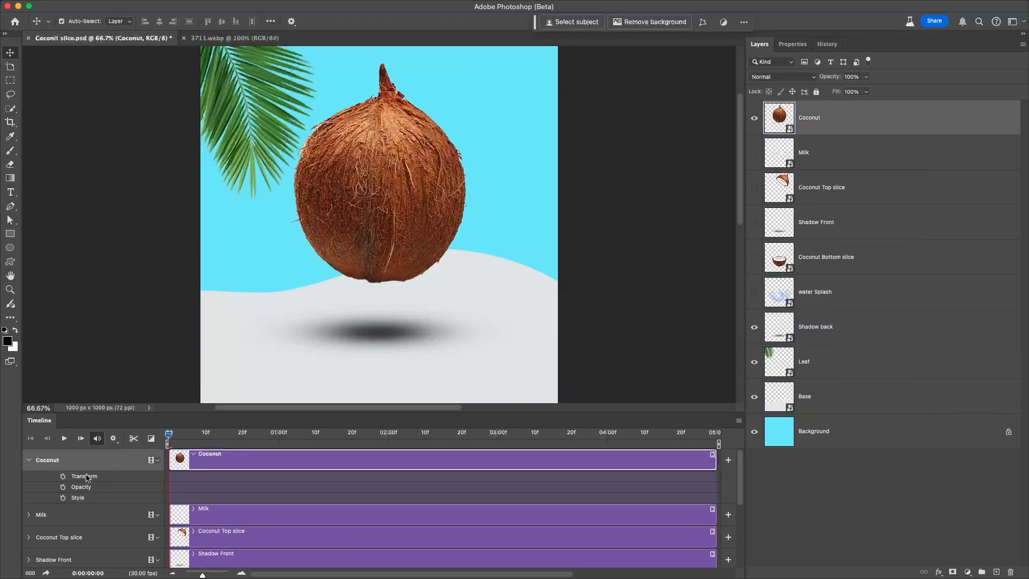
click(375, 338)
scroll(236, 520, down, 3)
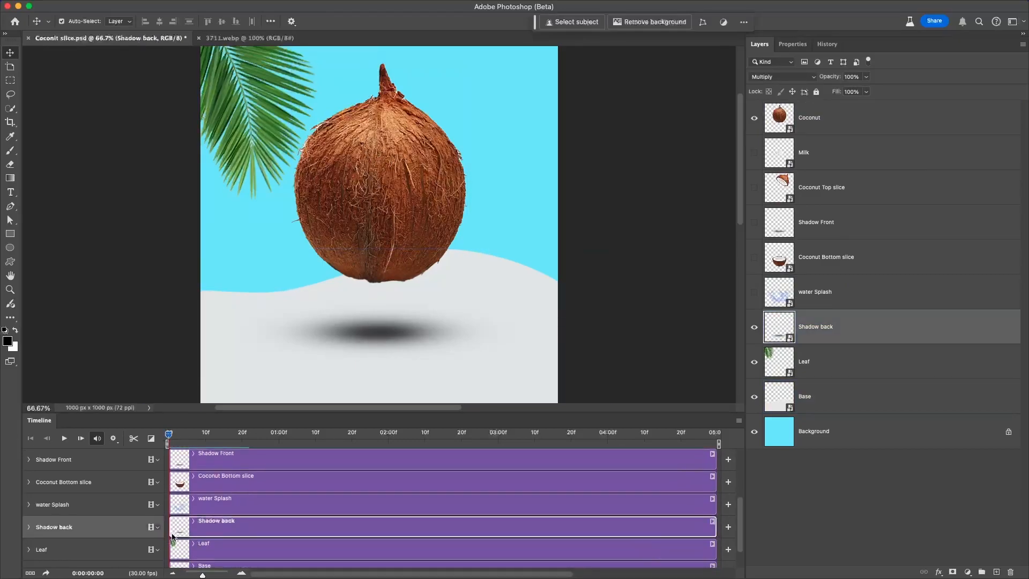
click(27, 527)
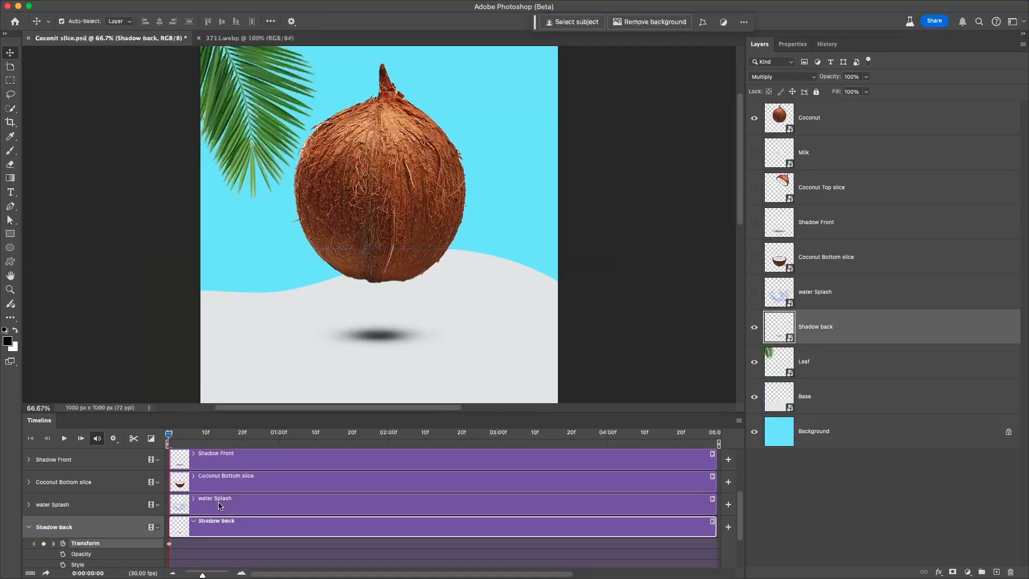
click(170, 543)
scroll(198, 509, up, 4)
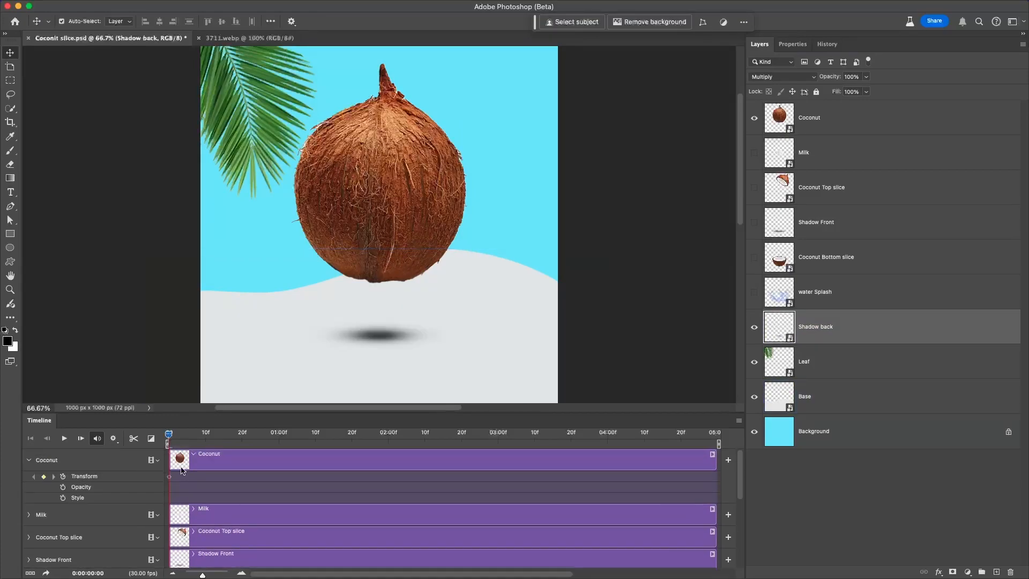
shift+click(170, 476)
Move the coconut down onto the shadow at frame 14 to keyframe its landing position.
scroll(209, 470, down, 4)
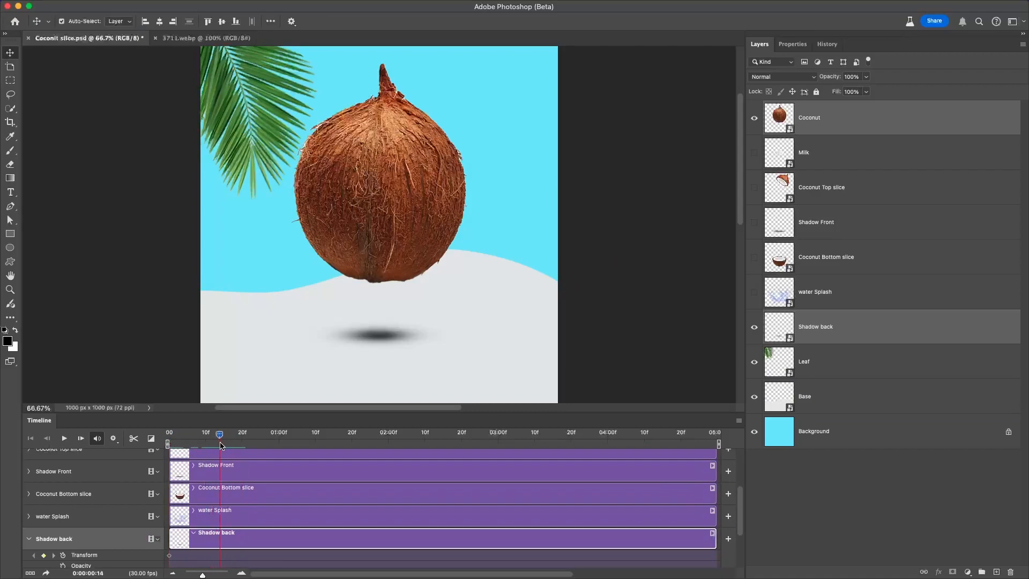
drag(394, 108, 395, 178)
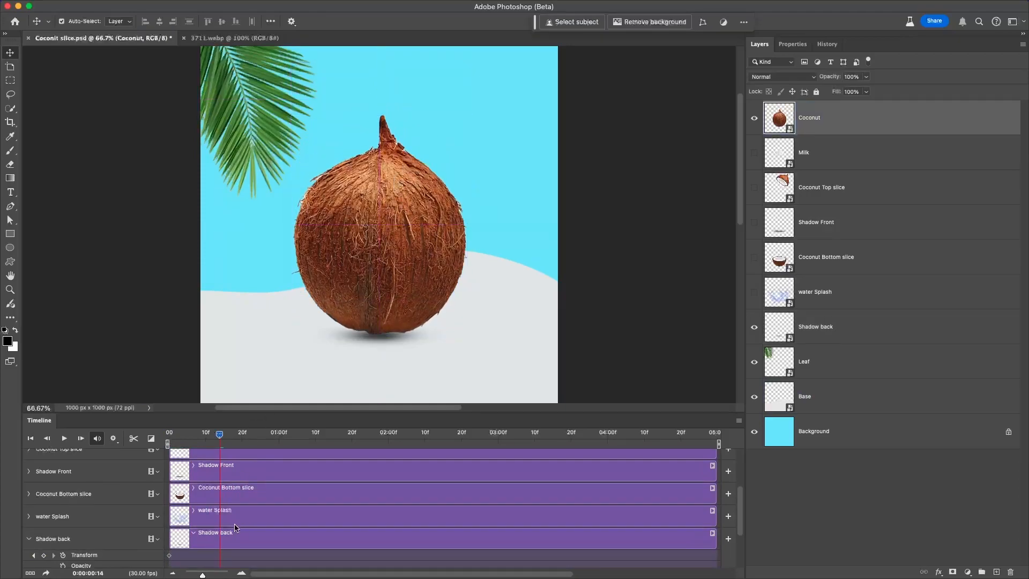
scroll(216, 480, up, 5)
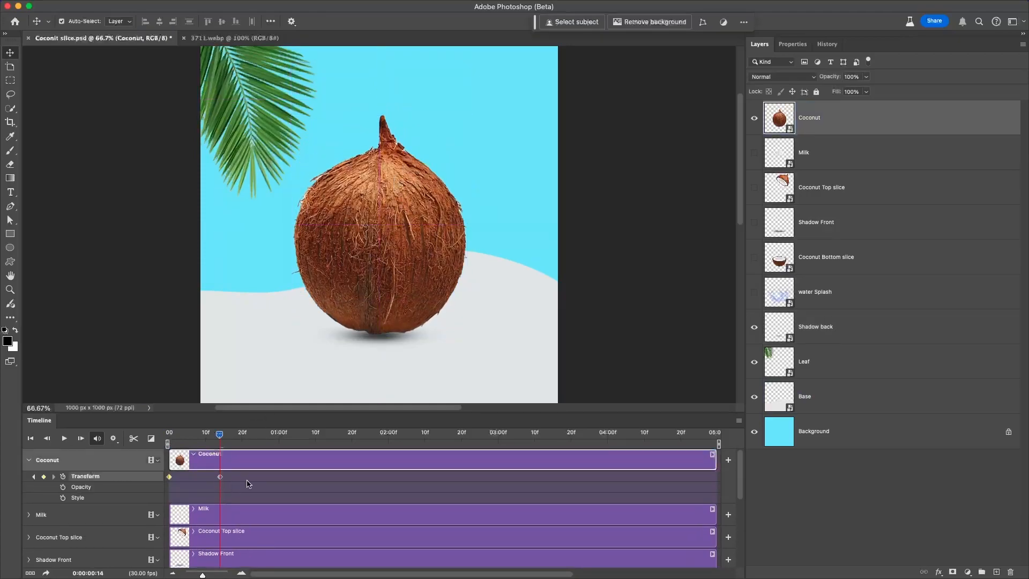
scroll(248, 483, down, 6)
Scale the Shadow back layer up from its centre at frame 14 and play back the drop animation.
click(365, 343)
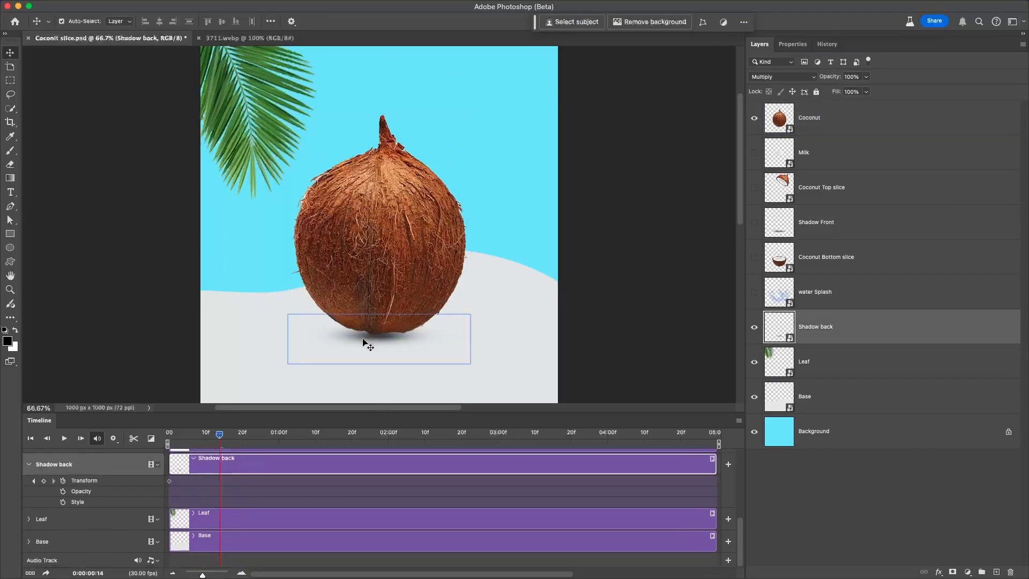
key(super+t)
drag(466, 313, 551, 294)
key(Return)
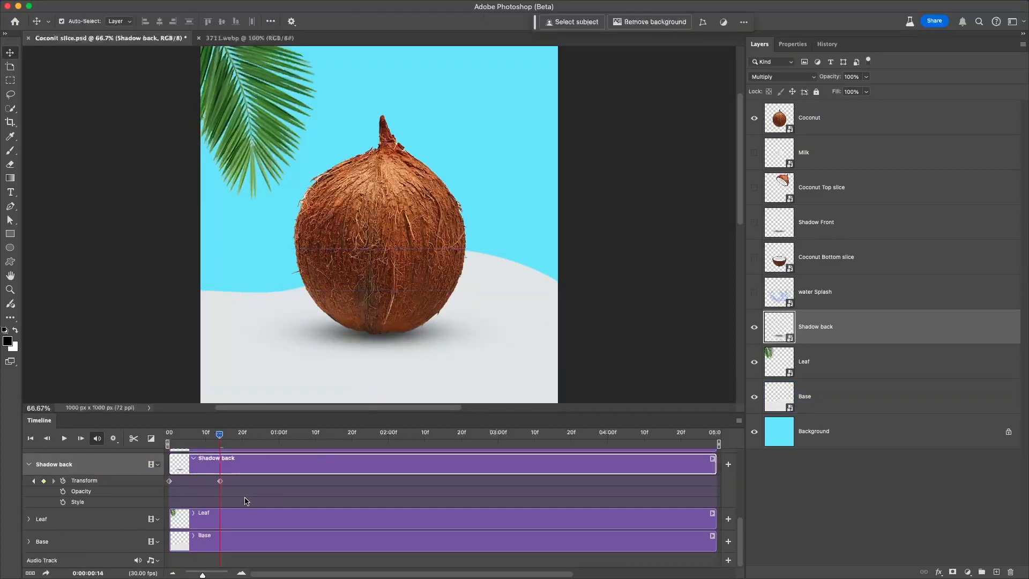
scroll(223, 497, up, 1)
key(space)
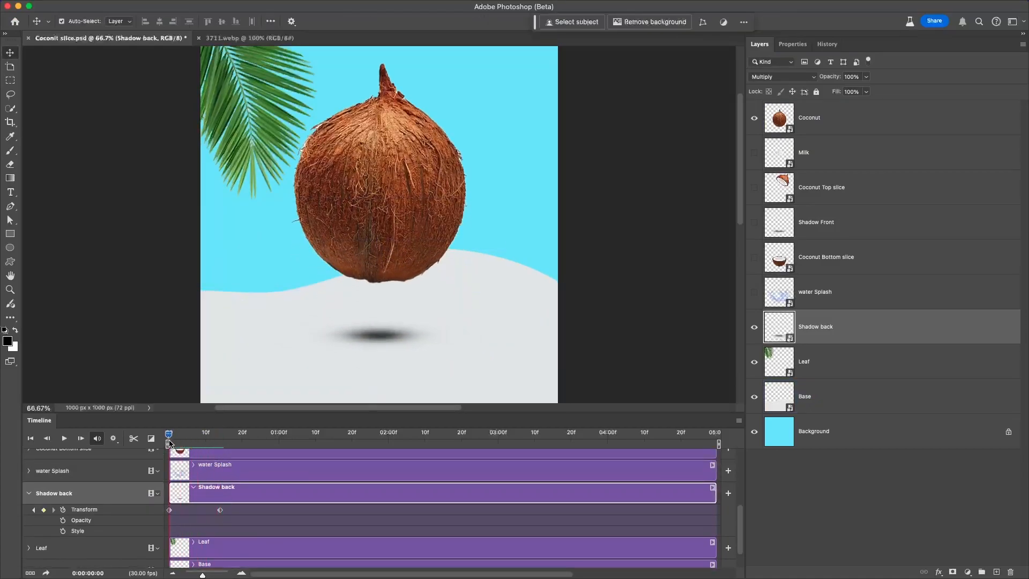
Play back the drop and move the Coconut layer's landing Transform keyframe earlier, to frame 10.
key(space)
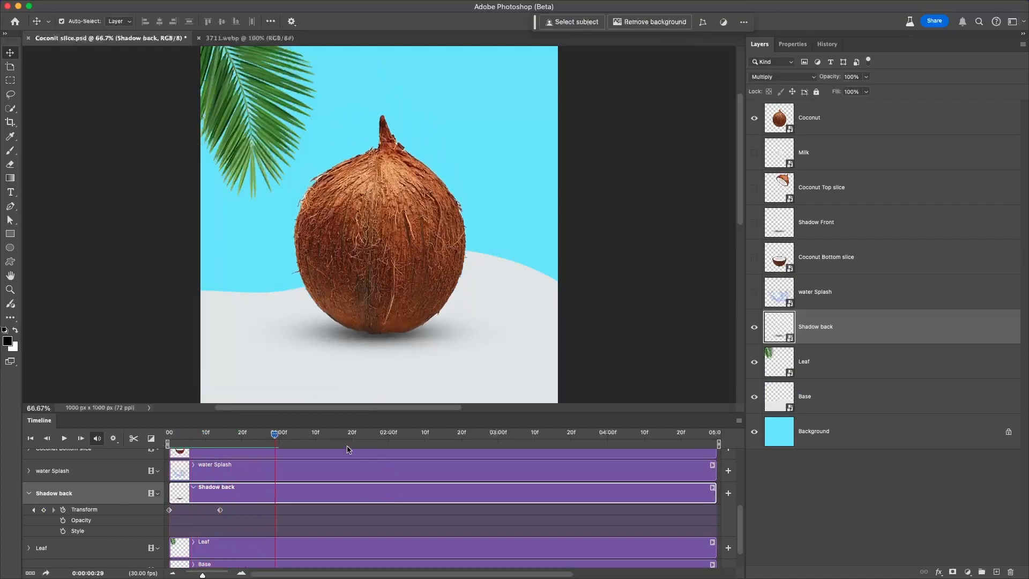
key(space)
key(space)
drag(260, 435, 168, 436)
scroll(218, 520, up, 5)
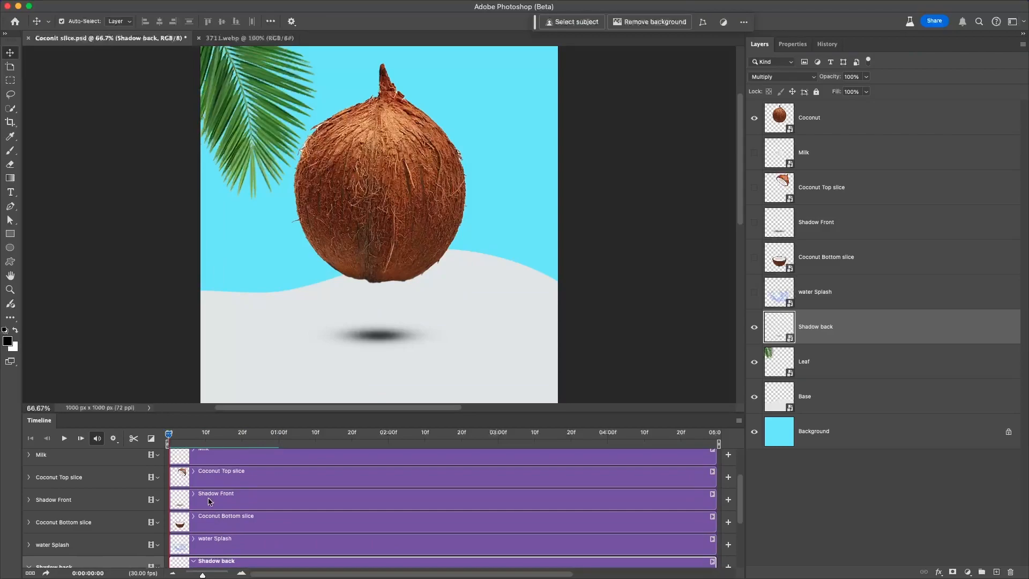
click(377, 214)
drag(220, 476, 209, 480)
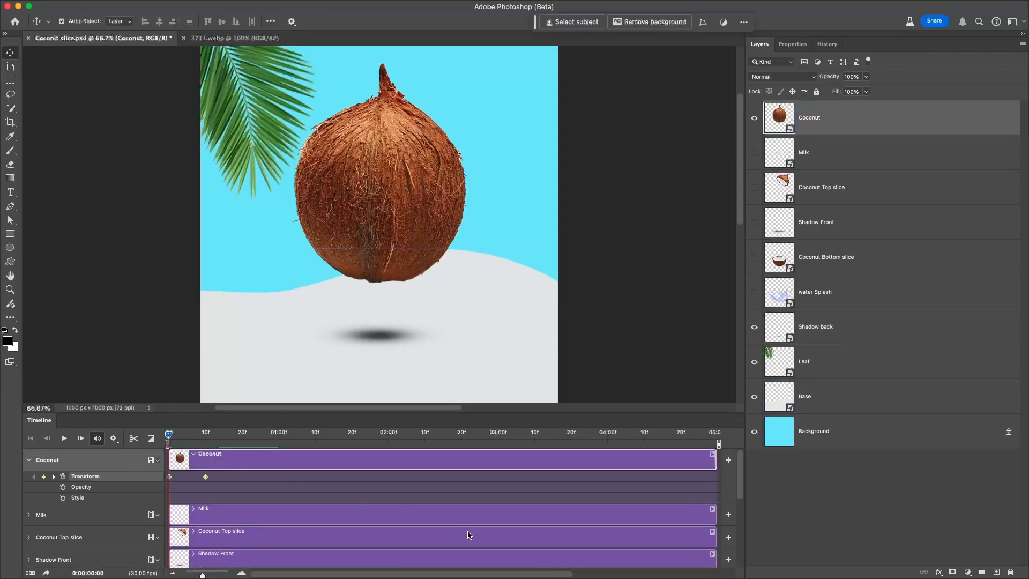
Preview the faster drop and move the Shadow back layer's second Transform keyframe to frame 10.
key(space)
key(space)
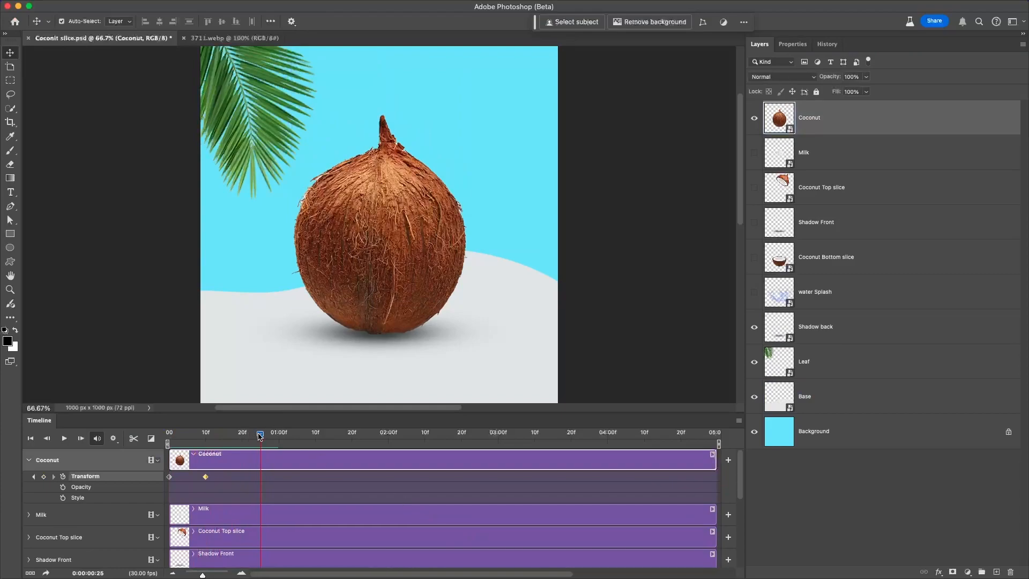
drag(259, 435, 129, 443)
key(space)
key(space)
drag(213, 442, 165, 445)
scroll(222, 534, down, 5)
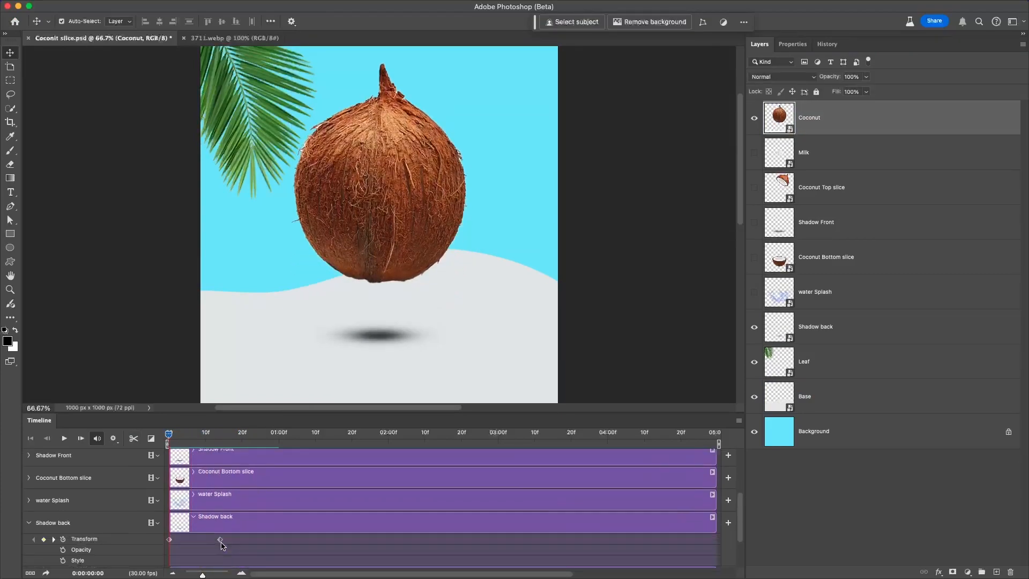
drag(221, 540, 207, 544)
scroll(184, 484, up, 6)
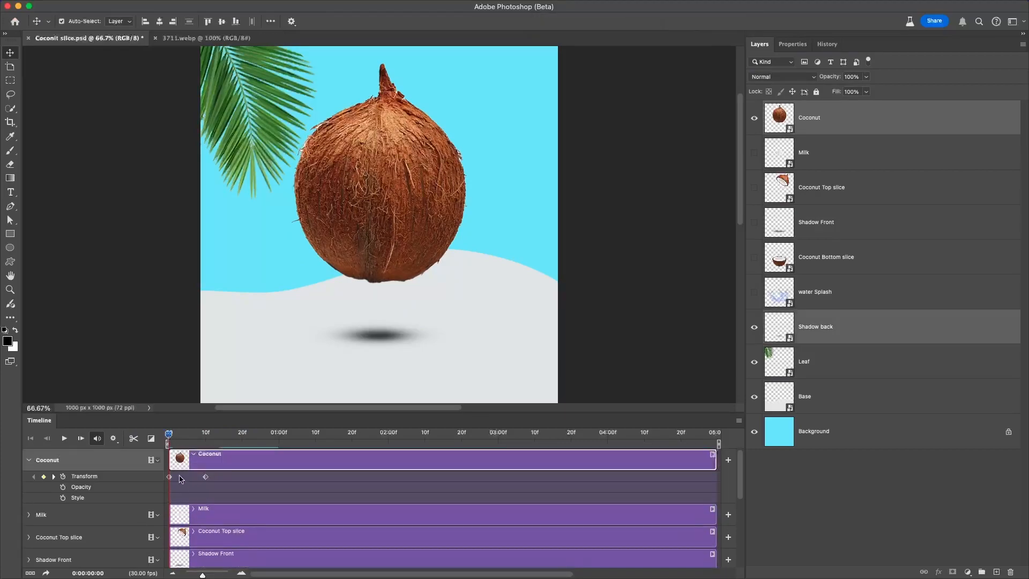
Trim the Coconut clip on the timeline so that it ends at frame 10.
drag(169, 435, 206, 448)
drag(206, 448, 168, 448)
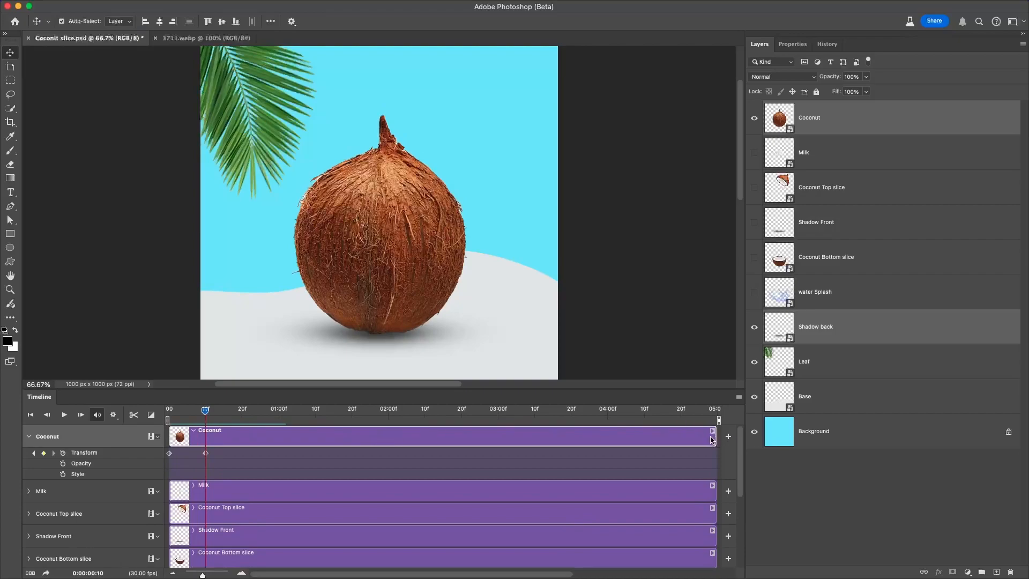
drag(713, 439, 207, 420)
click(180, 420)
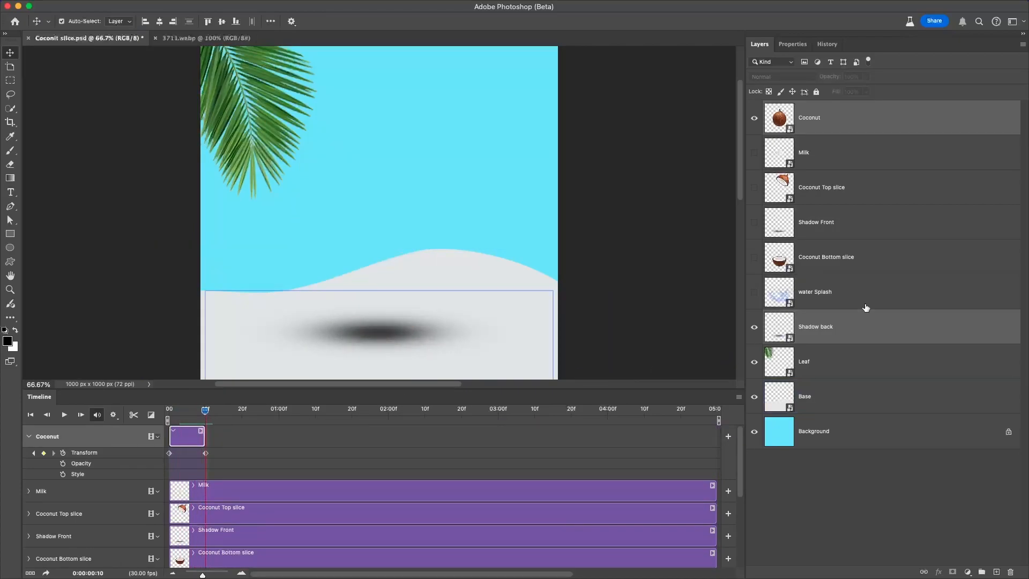
Make the Coconut Bottom slice and Shadow Front layers visible.
click(754, 257)
click(823, 262)
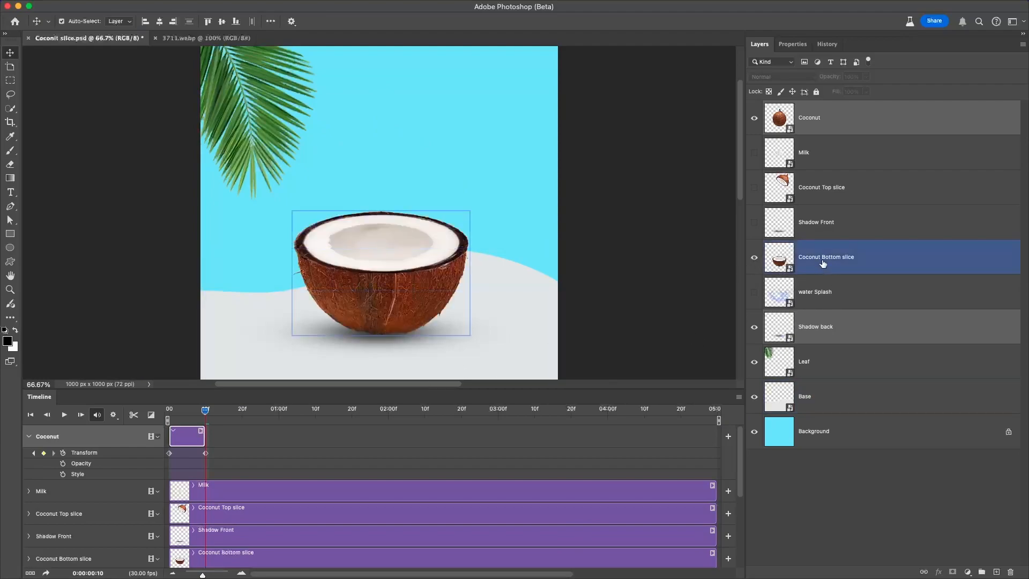
click(754, 222)
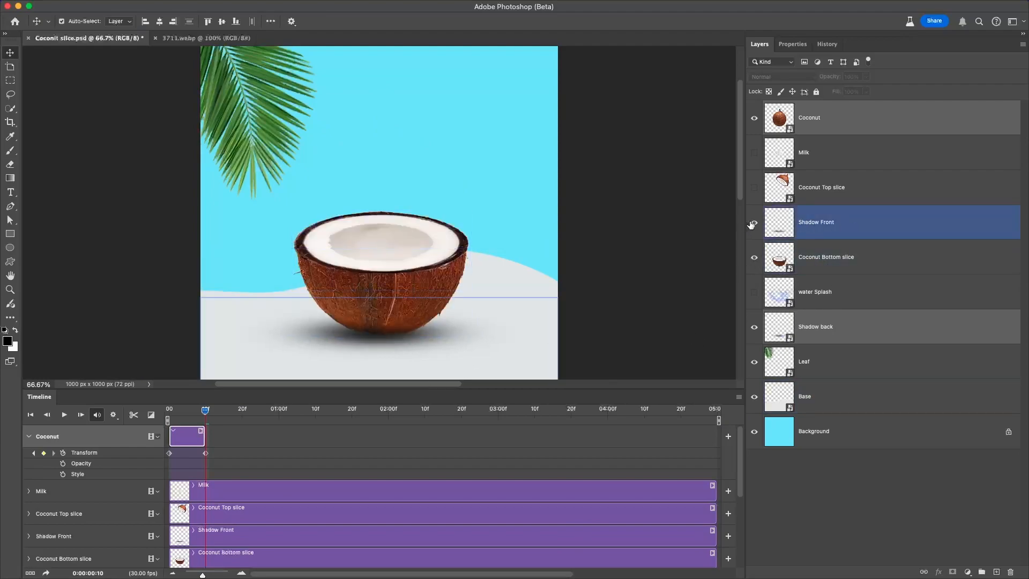
click(753, 223)
click(753, 224)
Trim the starts of the Shadow Front and Coconut Bottom slice clips to frame 10 and play back the transition.
scroll(245, 476, down, 4)
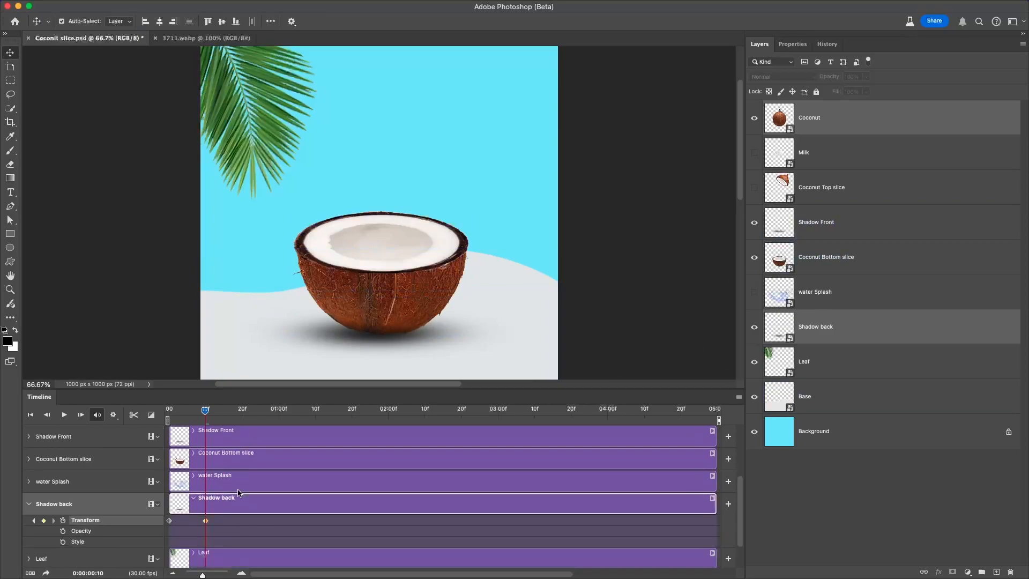
click(219, 457)
click(219, 436)
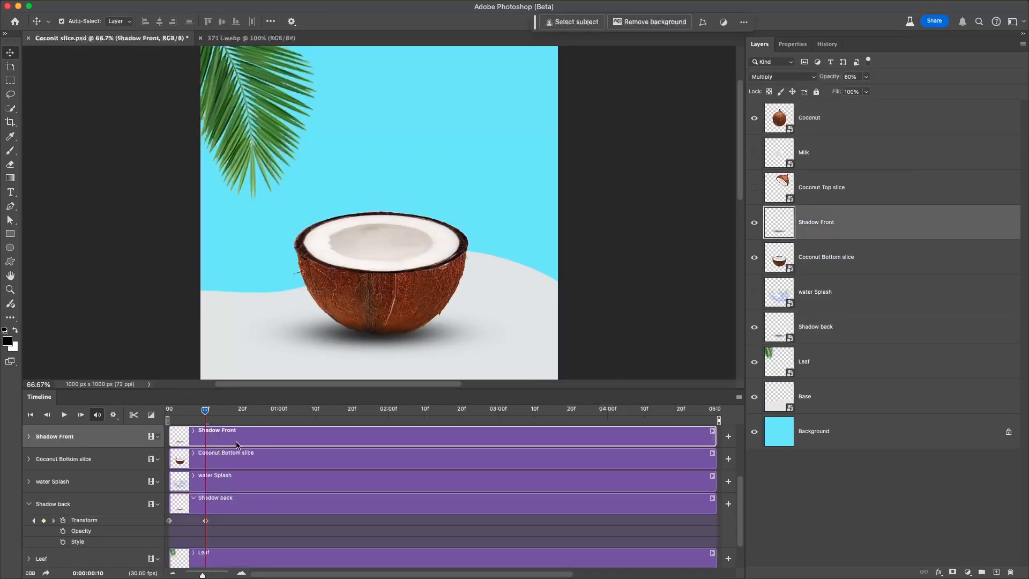
drag(202, 412, 168, 413)
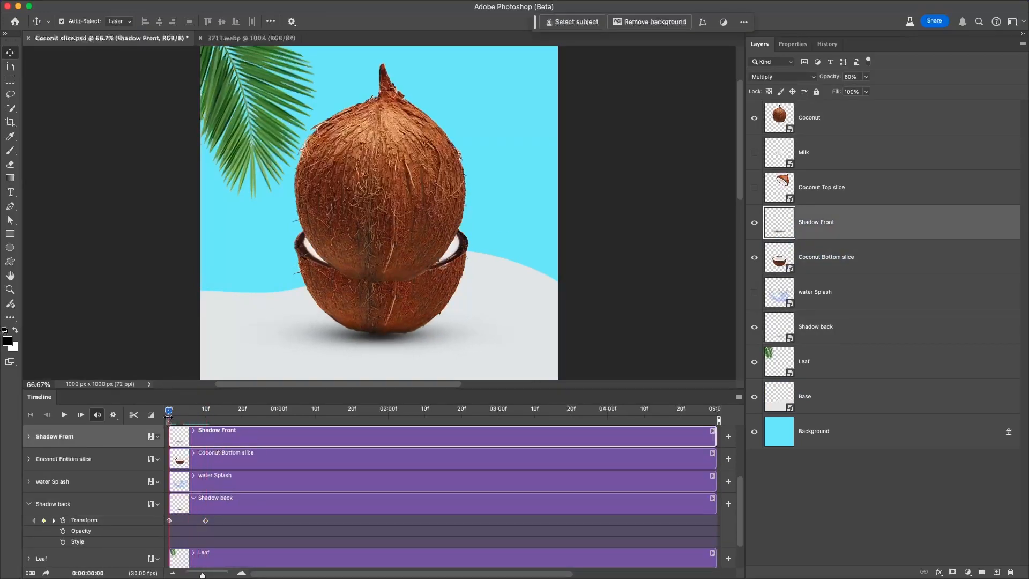
scroll(216, 460, up, 3)
drag(173, 484, 202, 504)
click(198, 504)
key(space)
drag(240, 412, 145, 418)
key(space)
key(space)
Trim the Coconut Top slice clip to start at frame 10 and make the layer visible.
click(815, 188)
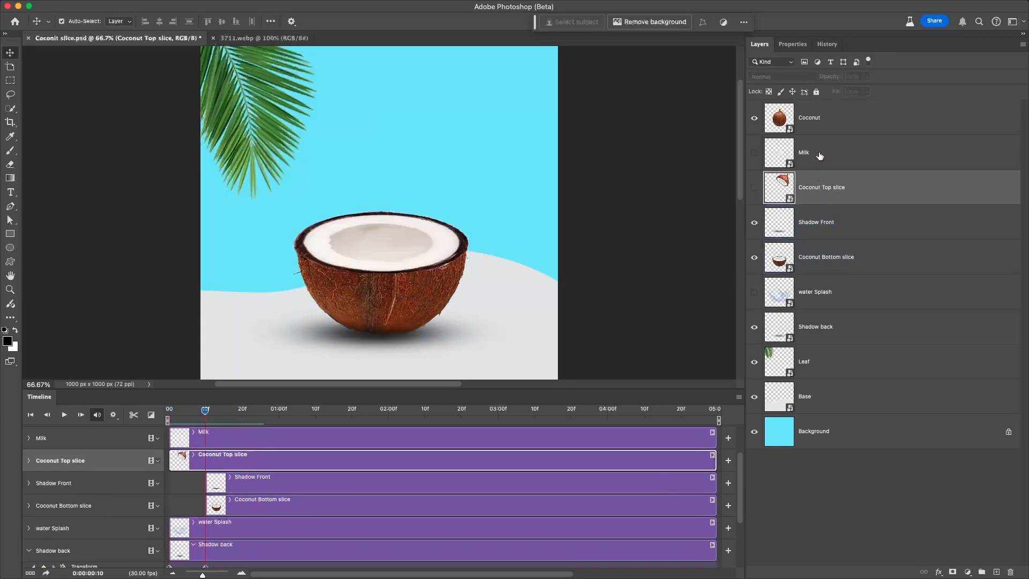
scroll(243, 508, up, 2)
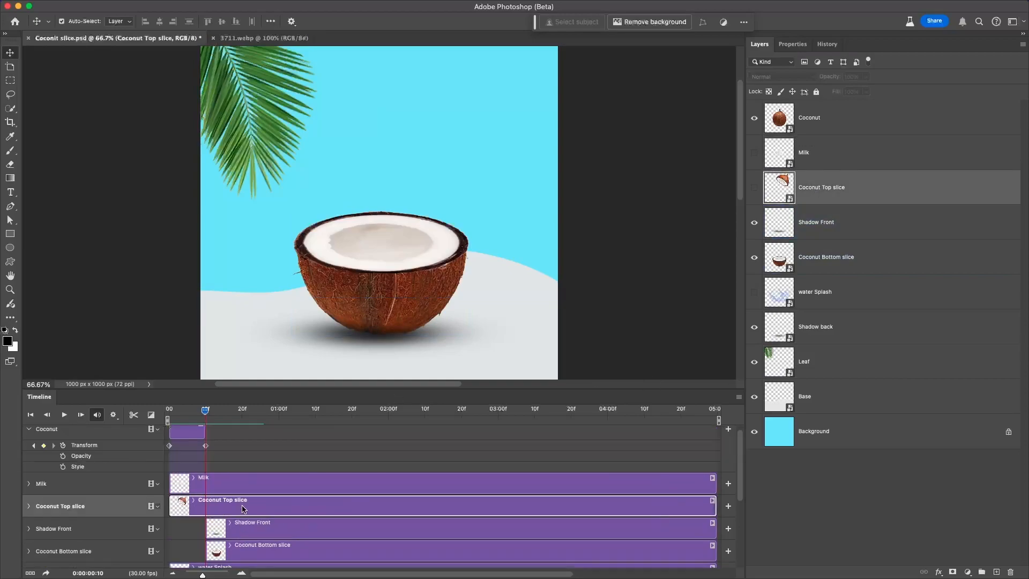
scroll(202, 506, down, 1)
drag(170, 501, 206, 500)
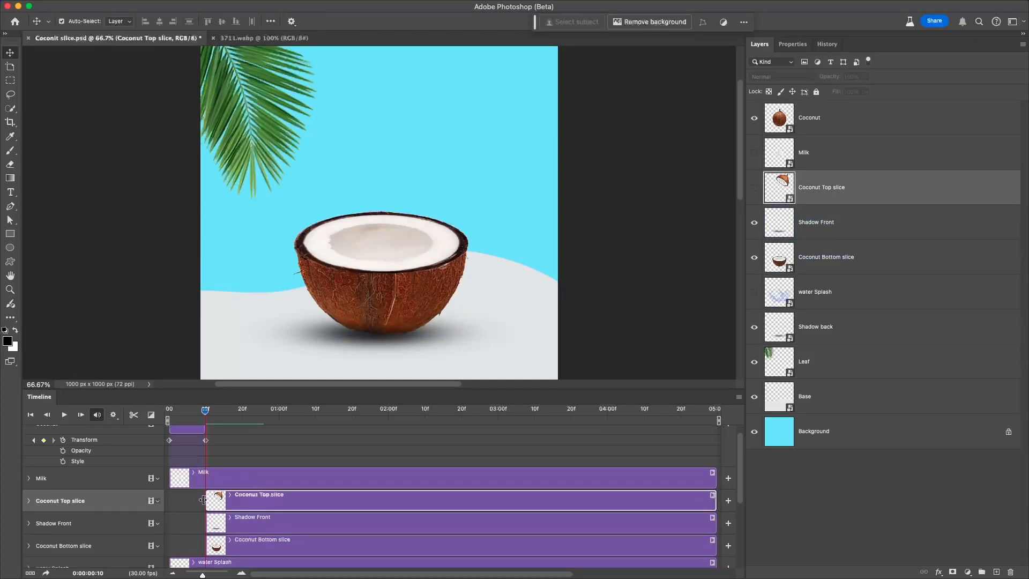
click(755, 188)
mouse_move(210, 416)
mouse_down()
mouse_move(166, 417)
mouse_move(205, 421)
mouse_up()
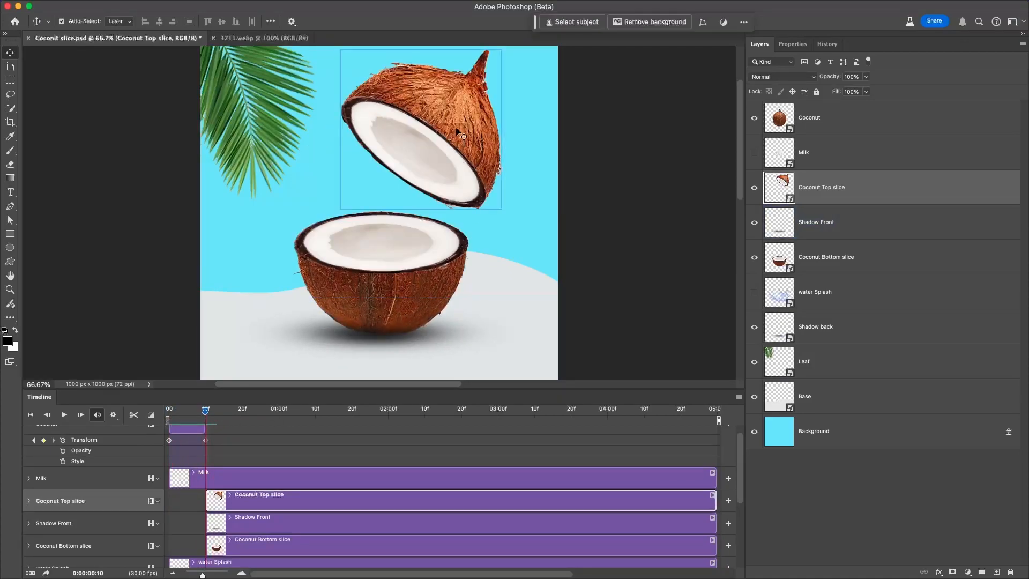
Set a Transform keyframe for the Coconut Top slice at 01:00 in its tilted open position.
key(ctrl+t)
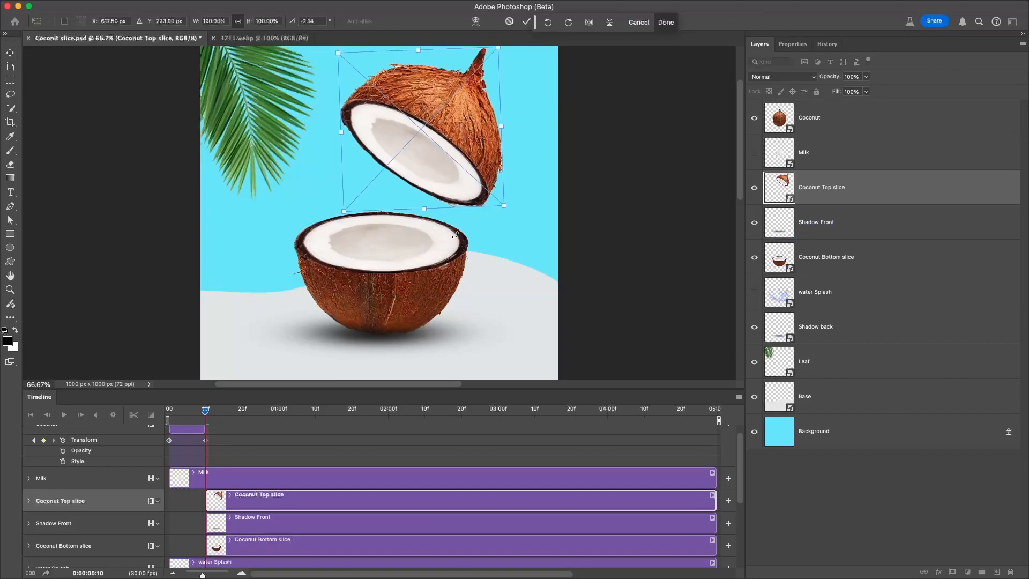
key(Return)
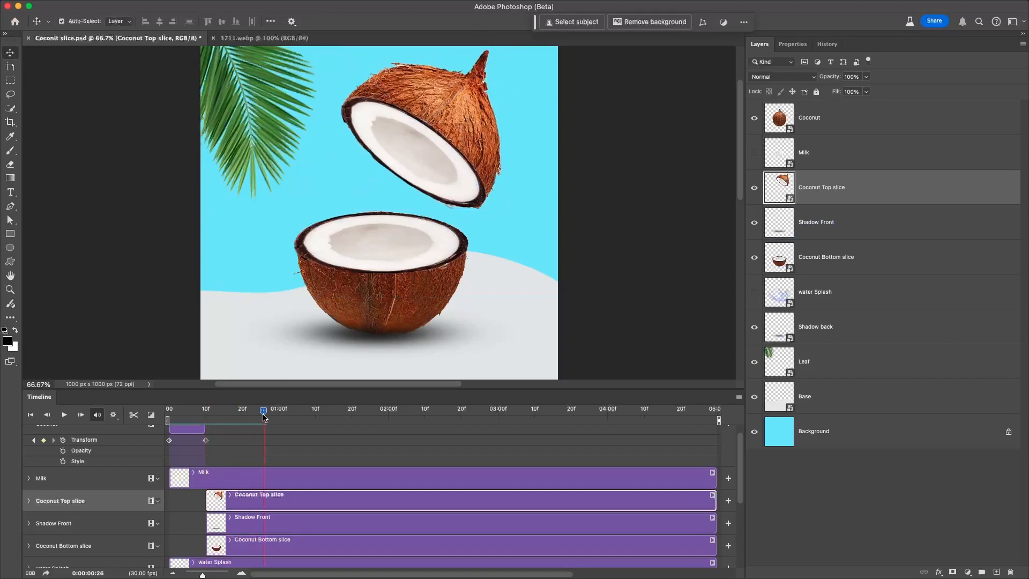
scroll(263, 486, down, 1)
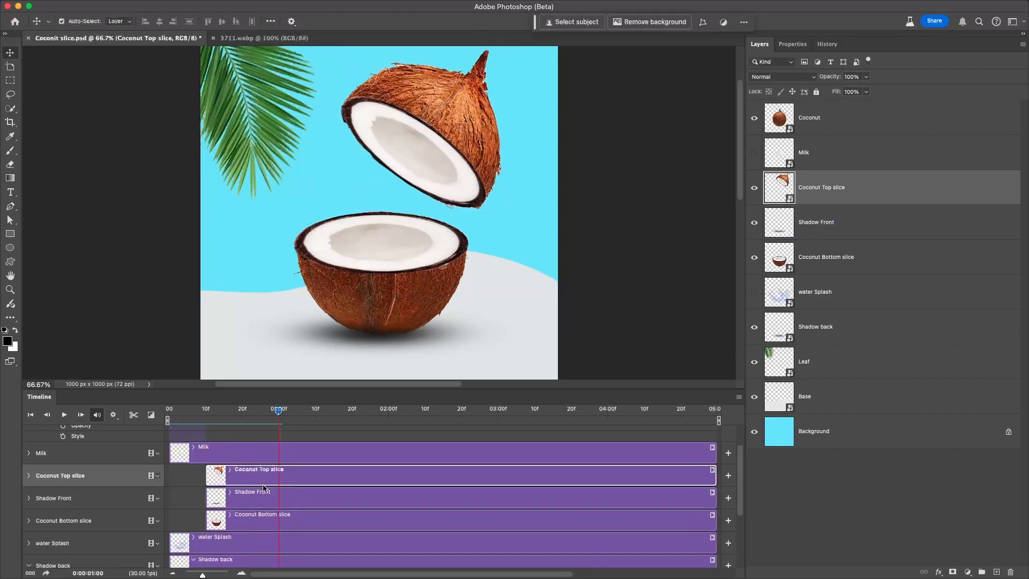
click(28, 475)
At frame 10, rotate the Coconut Top slice upright and place it just above the bottom half as its starting keyframe.
drag(266, 411, 205, 435)
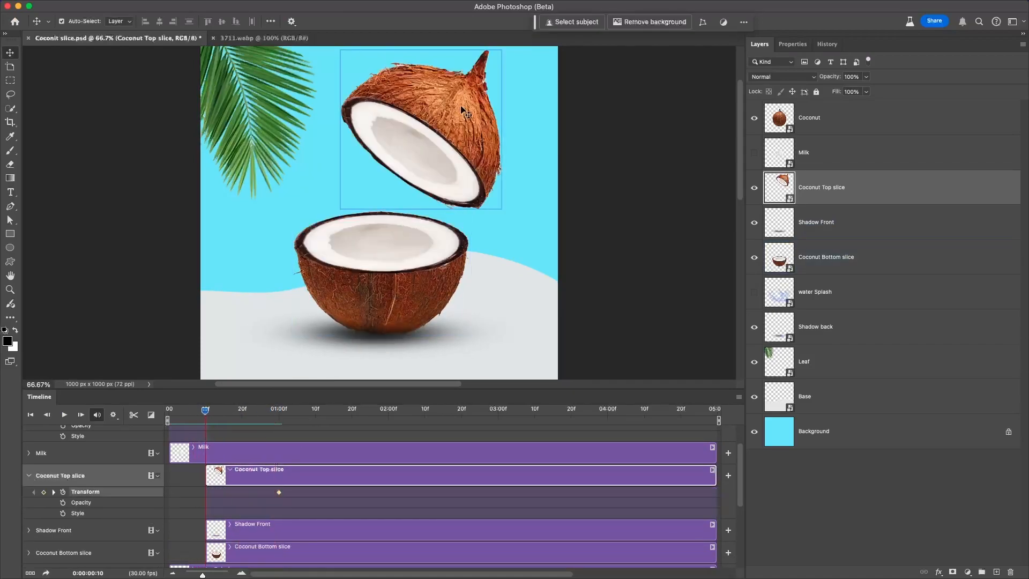
key(ctrl+t)
drag(517, 92, 328, 88)
drag(436, 141, 412, 146)
key(Return)
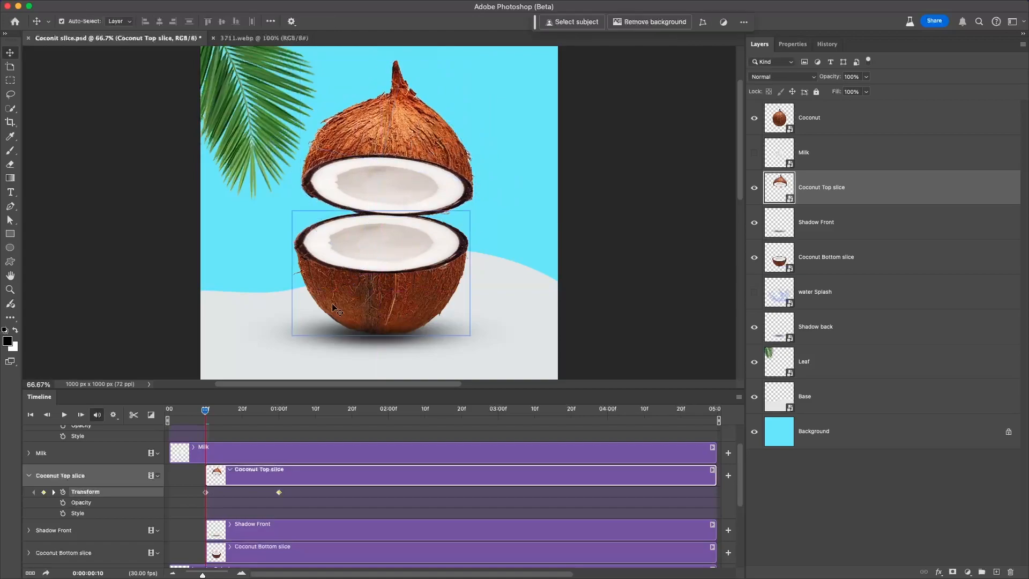
Play back the opening motion and move the Coconut Top slice's second Transform keyframe to frame 24.
key(space)
key(space)
drag(300, 412, 265, 412)
key(space)
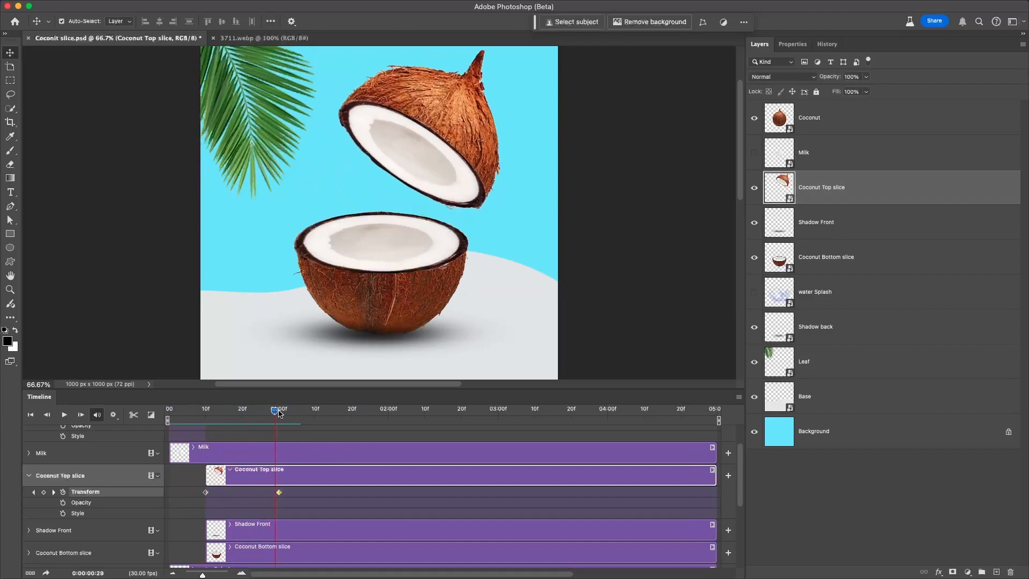
drag(279, 413, 257, 421)
drag(279, 492, 258, 492)
mouse_move(256, 421)
mouse_down()
mouse_move(173, 422)
mouse_move(261, 420)
mouse_up()
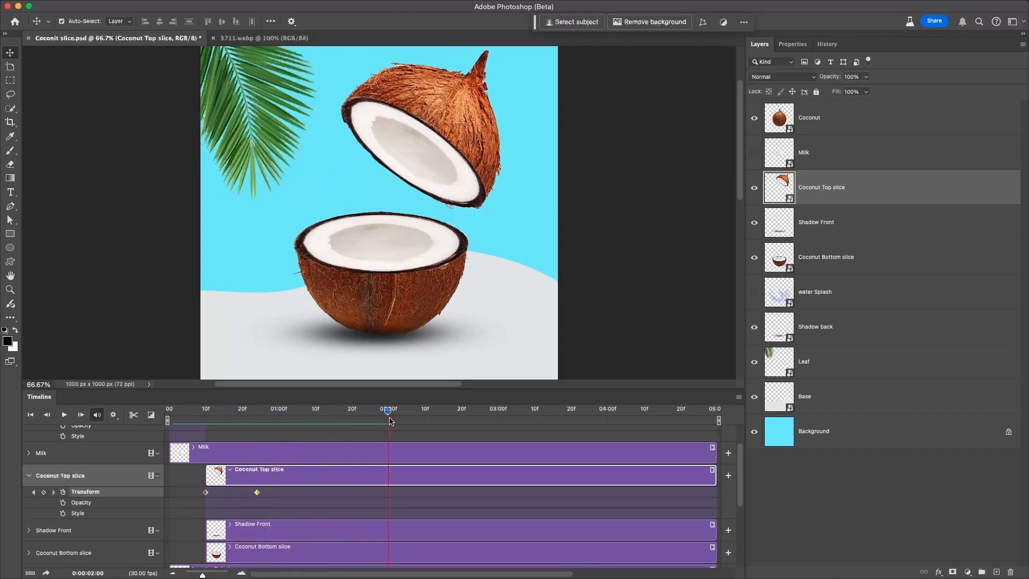
At 02:00, rotate the Coconut Top slice about 5 degrees further clockwise, shift it slightly outward, and play back the animation.
key(super+t)
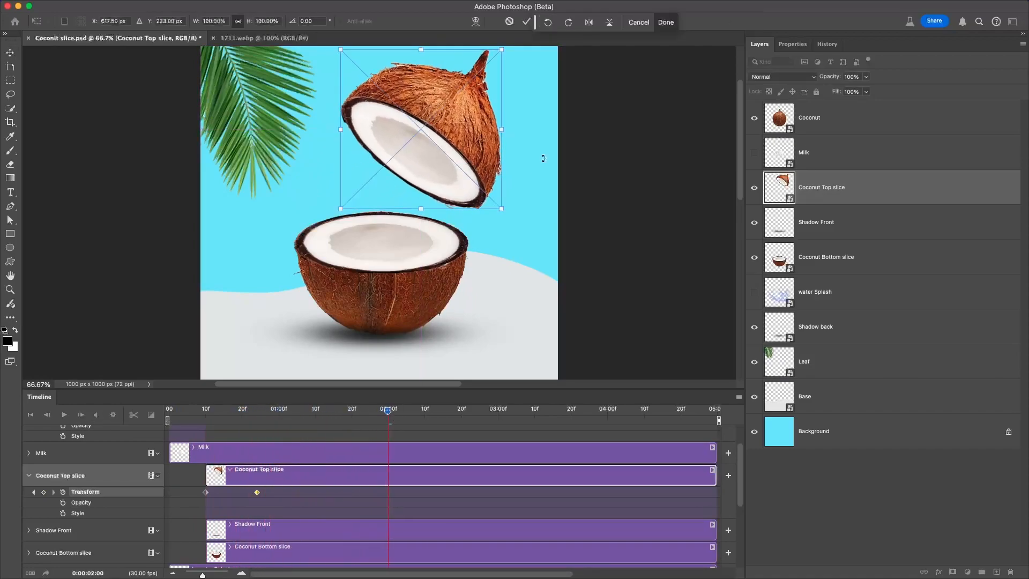
drag(511, 48, 518, 57)
drag(450, 93, 460, 90)
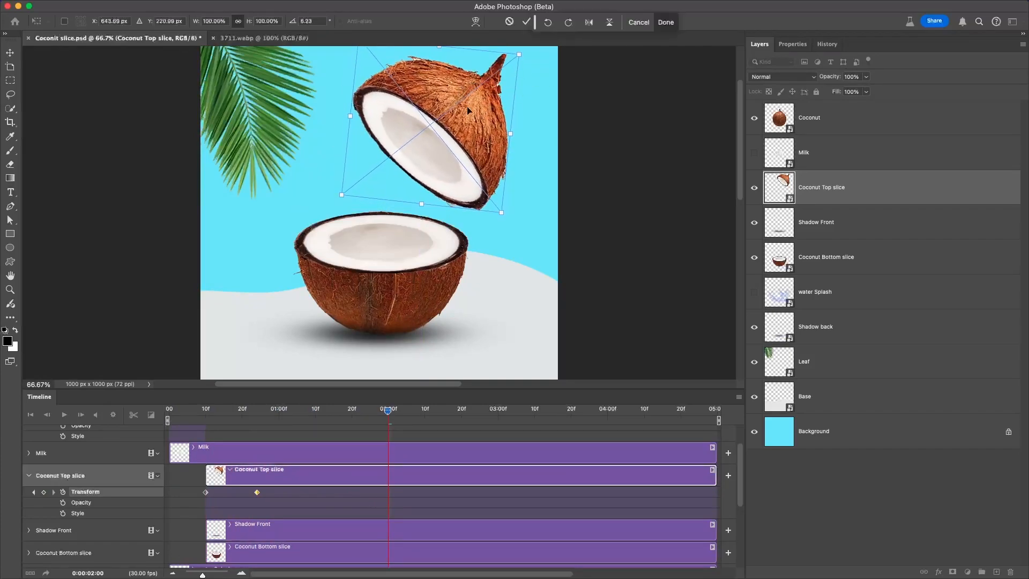
key(Return)
click(403, 410)
drag(402, 410, 193, 466)
key(space)
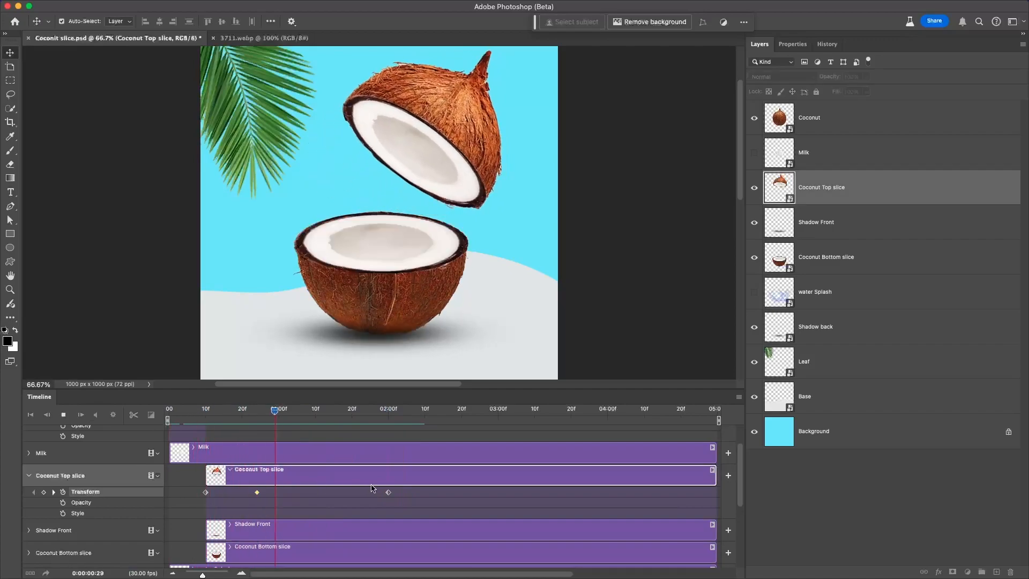
key(space)
Trim the start of the Milk clip to frame 10.
click(209, 410)
scroll(219, 483, down, 2)
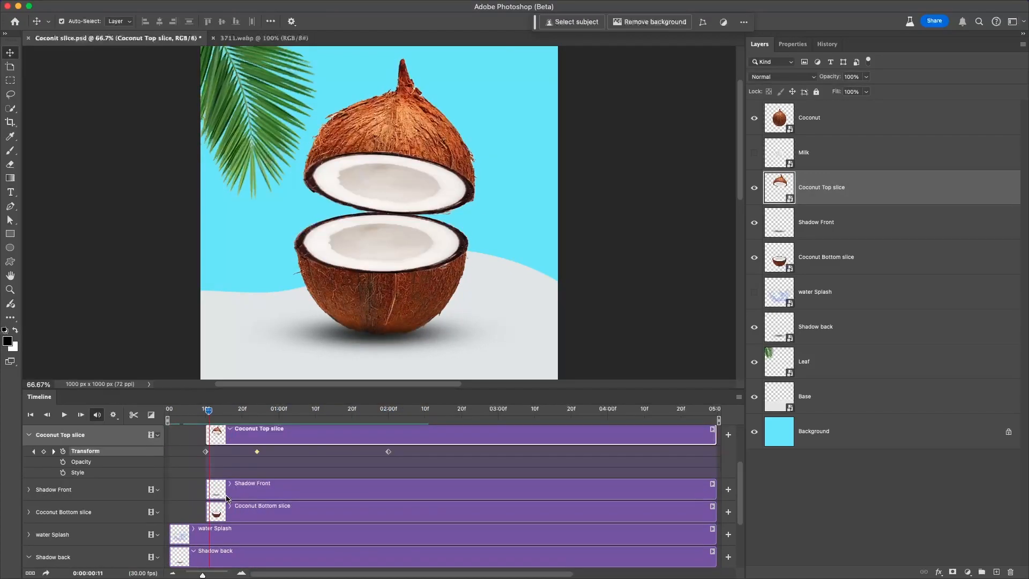
scroll(223, 493, up, 3)
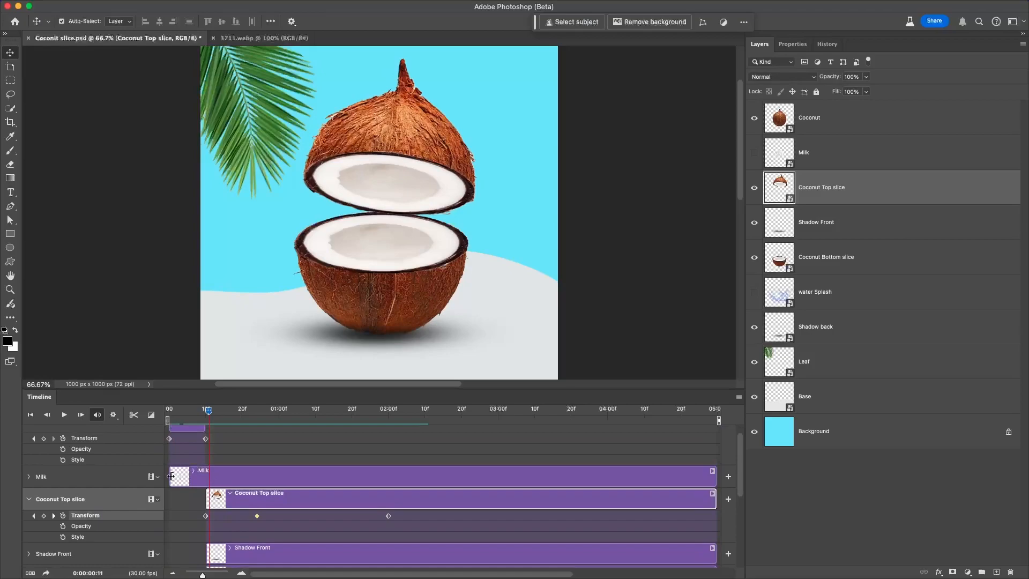
drag(171, 476, 208, 478)
Make the Milk layer visible and set a Transform keyframe for it at frame 24.
drag(208, 415, 257, 433)
click(755, 152)
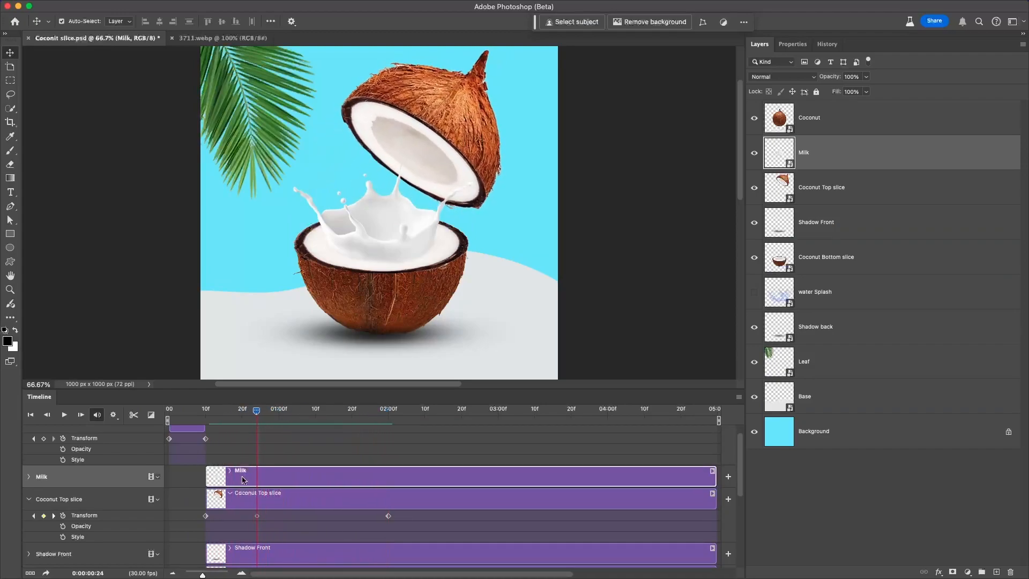
click(28, 476)
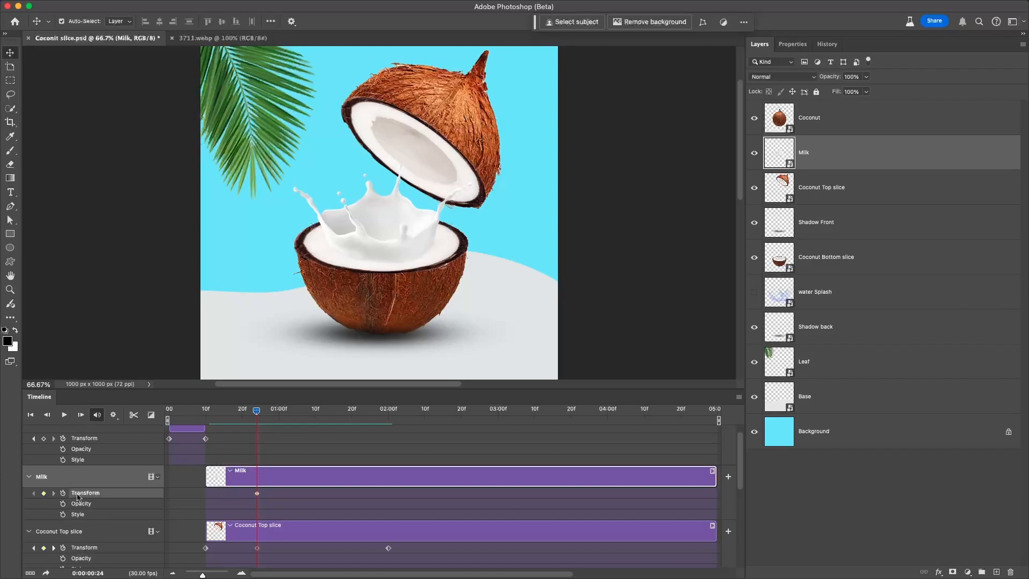
At frame 10, scale the Milk splash down to about 85%, lower it into the coconut half, and play back the result.
drag(257, 413, 205, 413)
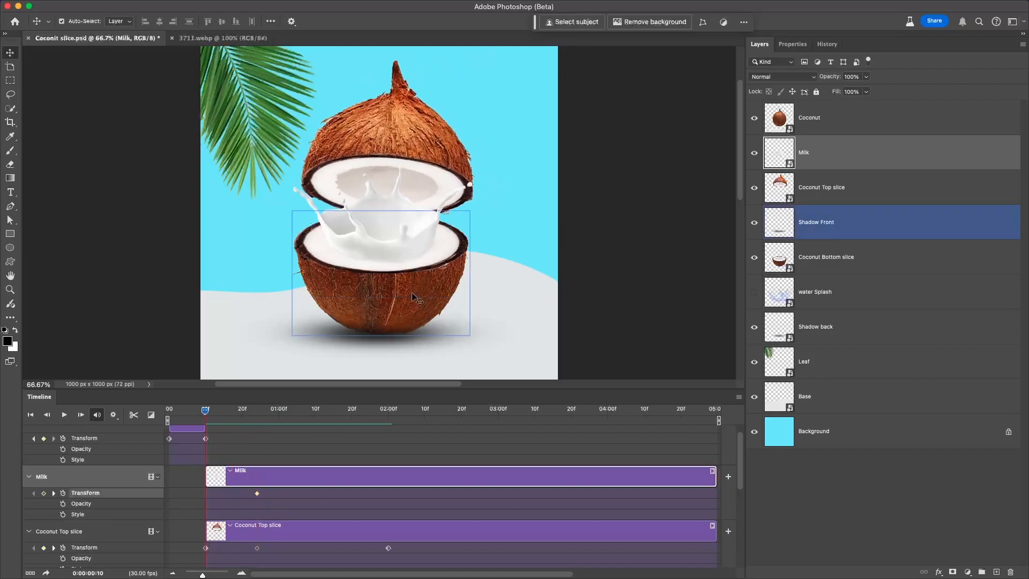
key(super+t)
drag(475, 160, 462, 167)
drag(402, 224, 399, 242)
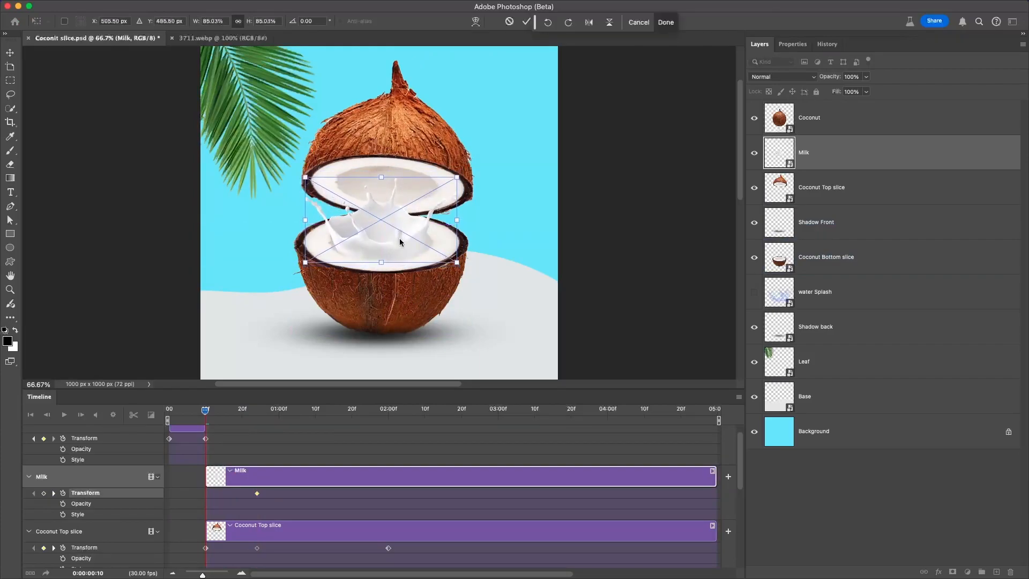
key(Return)
key(space)
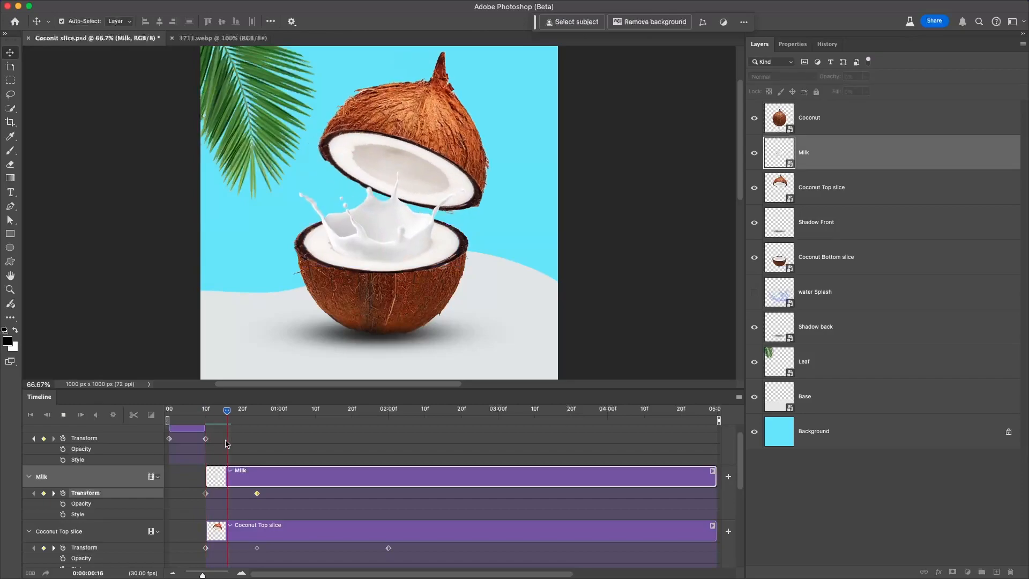
drag(348, 413, 390, 417)
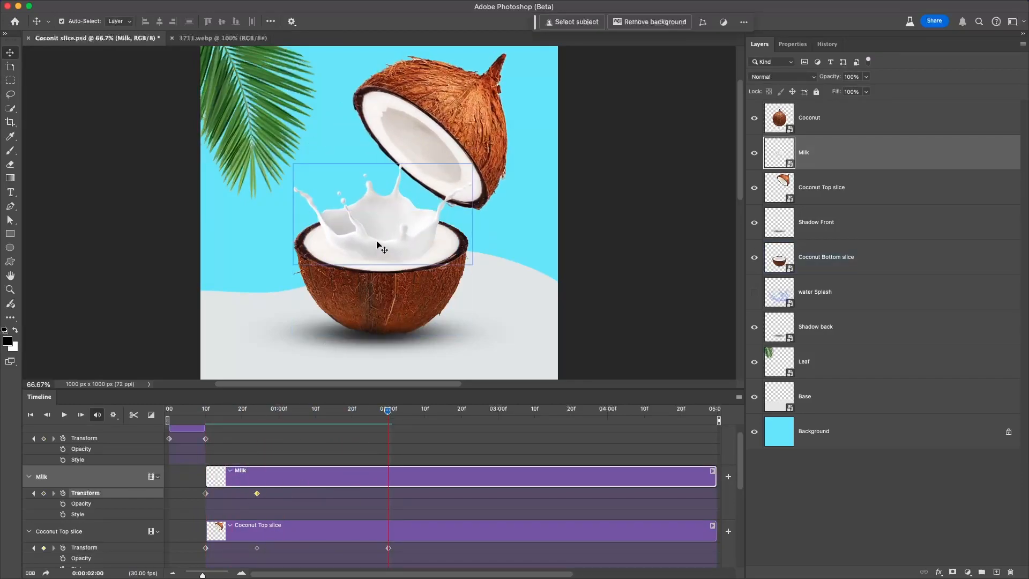
At 02:00, scale the Milk splash up slightly, nudge it up and to the left, and play back the animation.
key(super+t)
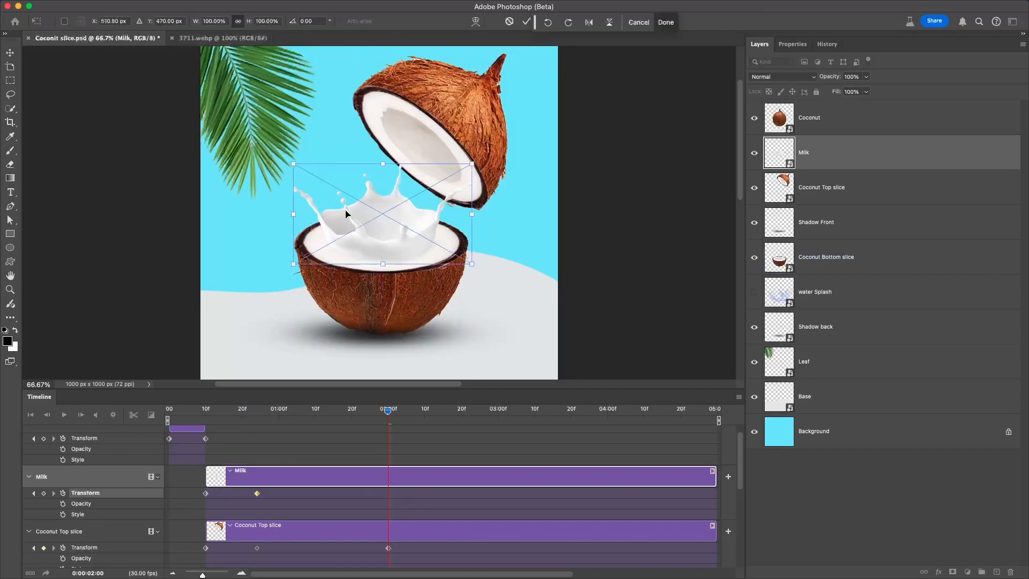
drag(471, 164, 476, 162)
drag(388, 231, 386, 229)
key(Return)
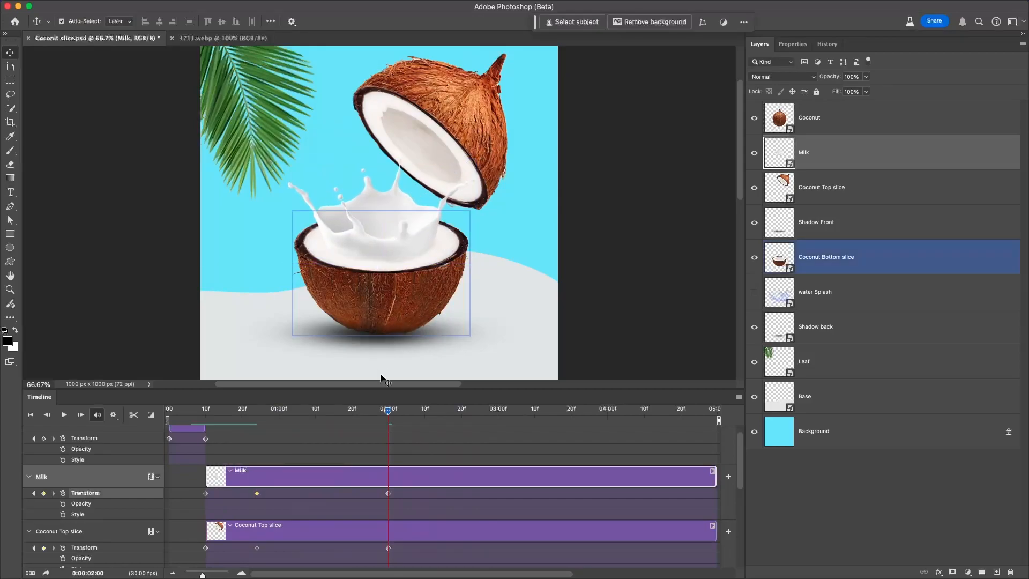
drag(388, 410, 184, 435)
key(space)
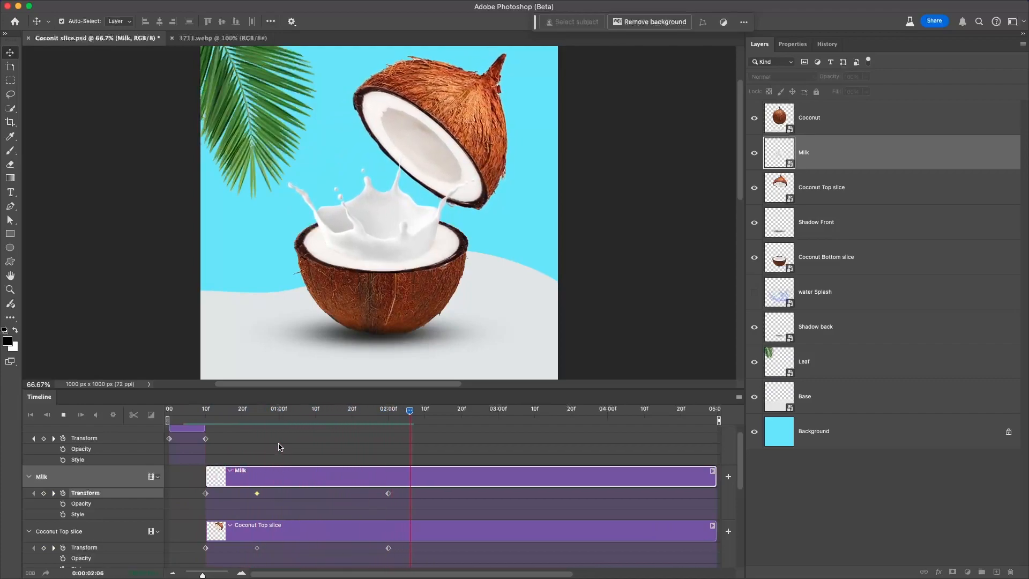
click(478, 408)
drag(394, 430, 387, 436)
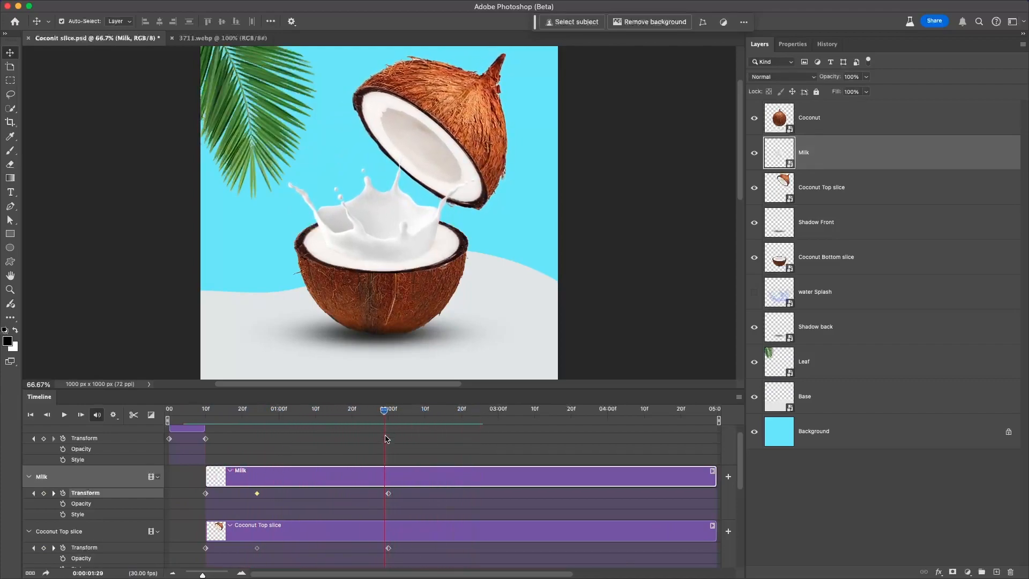
Move the last Transform keyframes of the Milk and Coconut Top slice layers to 04:00 and play back the result.
drag(389, 493, 479, 495)
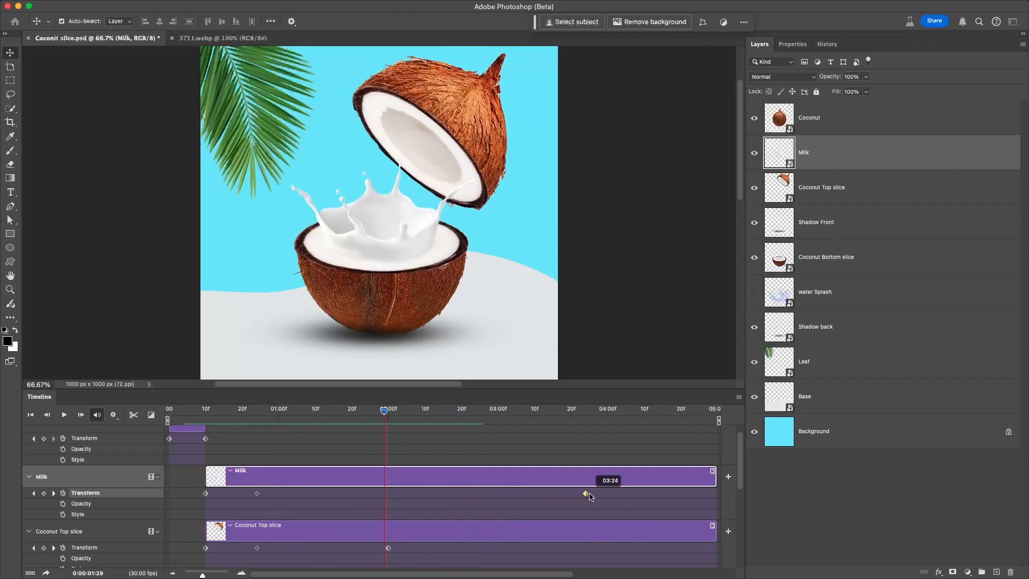
drag(389, 548, 607, 550)
key(space)
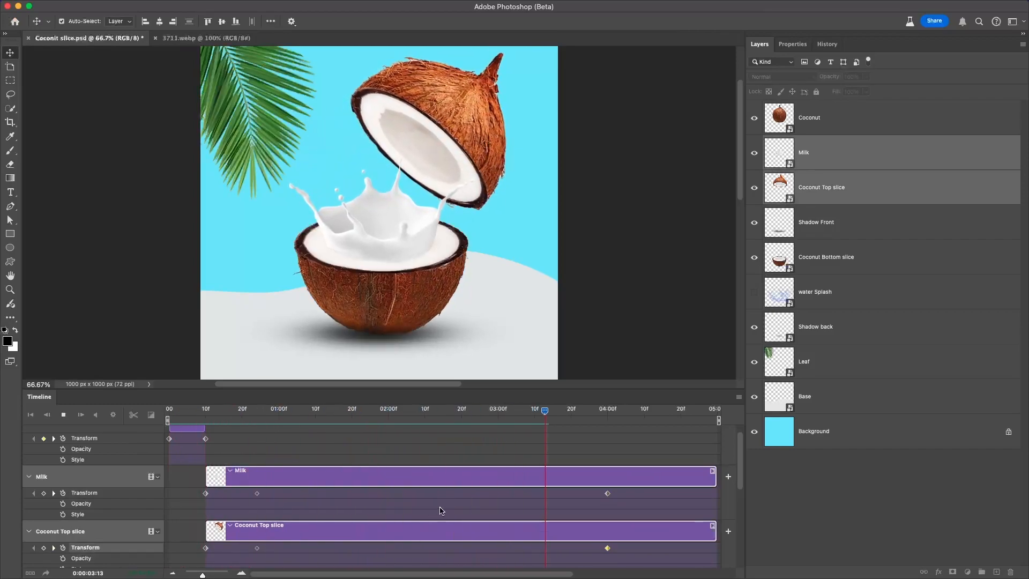
key(space)
Trim the start of the water Splash clip to frame 10 and make its layer visible.
drag(598, 411, 205, 442)
scroll(278, 459, down, 4)
scroll(278, 460, down, 1)
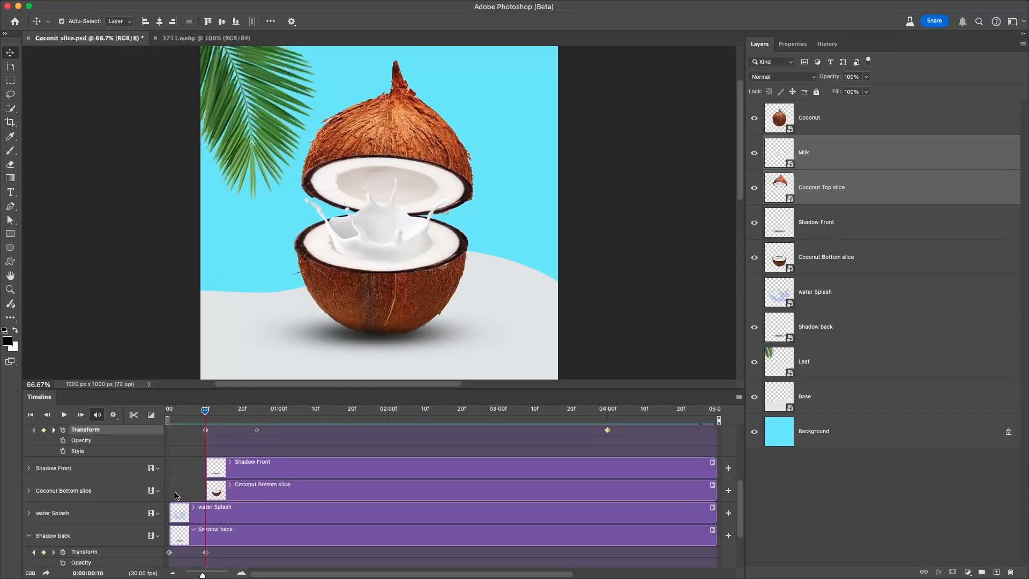
drag(169, 512, 207, 513)
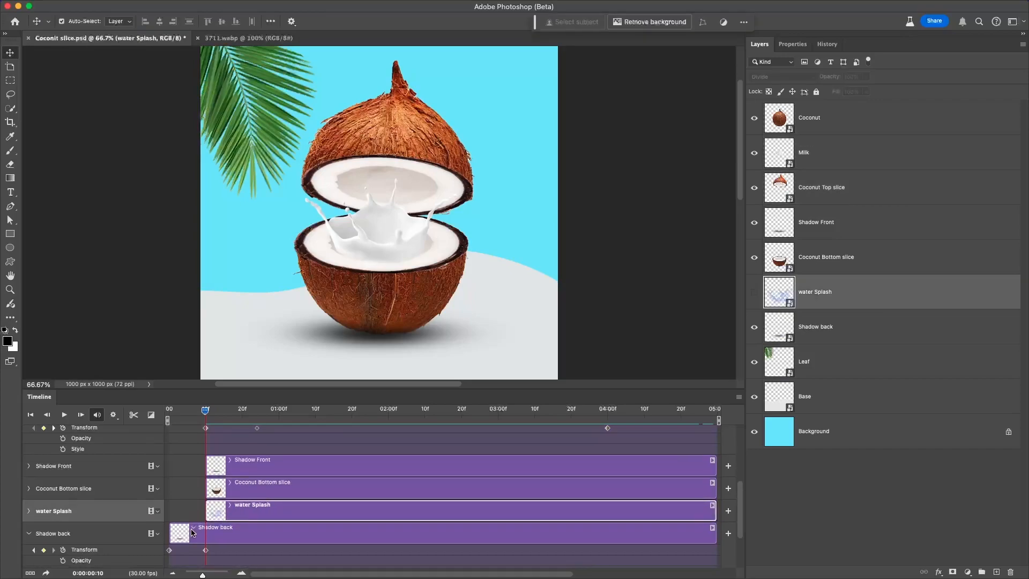
scroll(329, 463, down, 2)
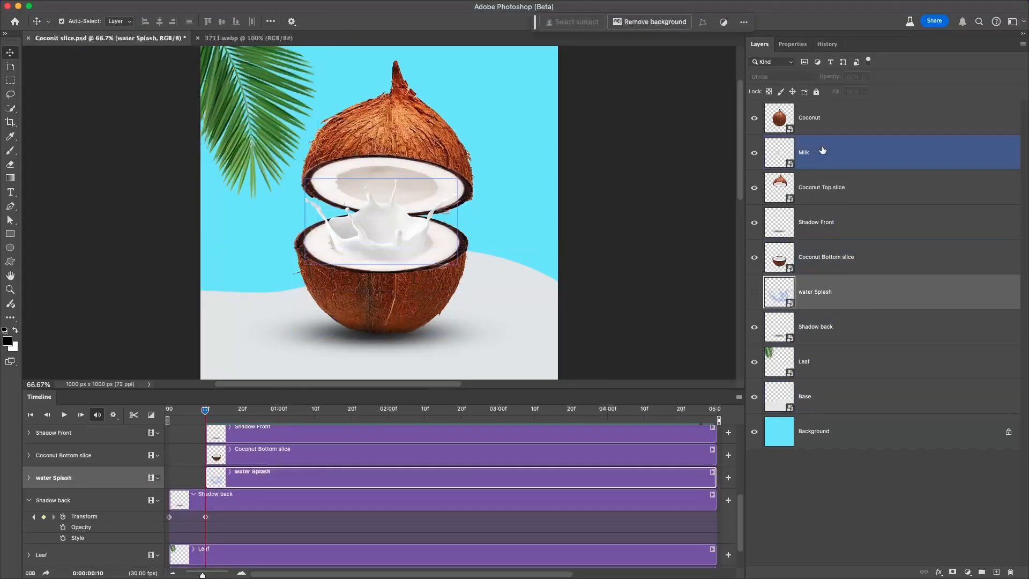
click(750, 302)
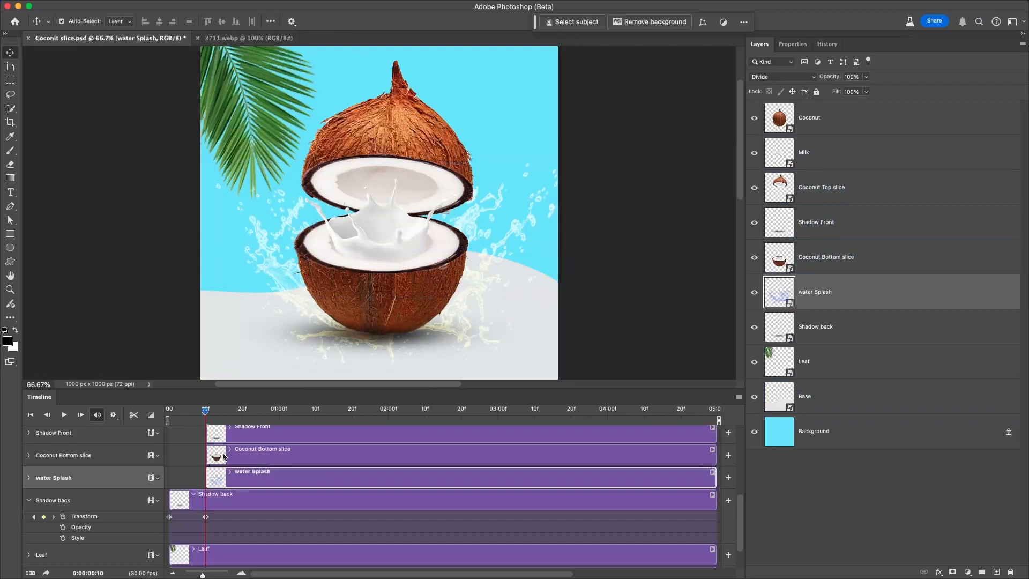
Set Transform keyframes for the water Splash layer at frames 10 and 24.
click(28, 477)
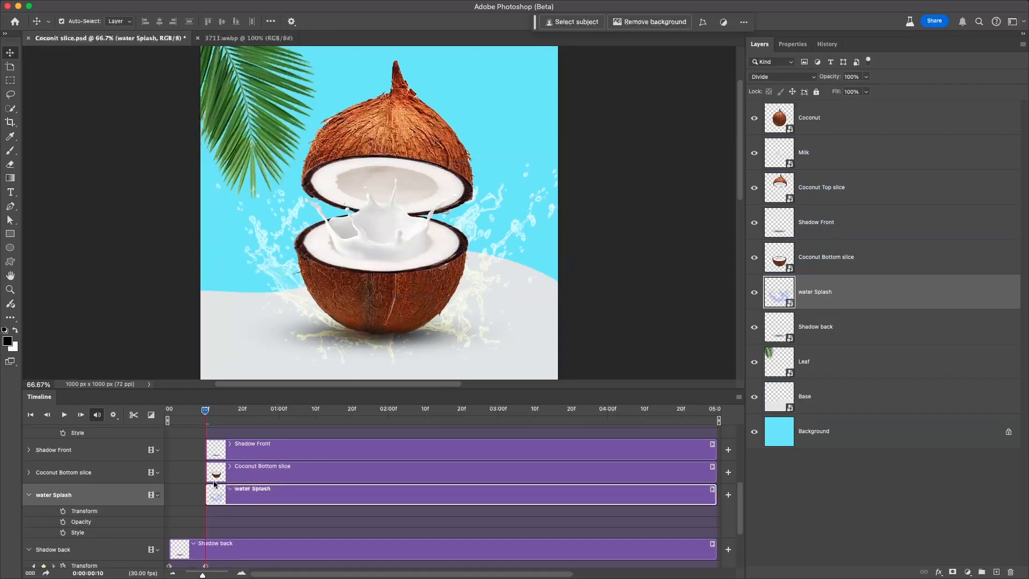
scroll(48, 514, up, 2)
drag(205, 411, 257, 415)
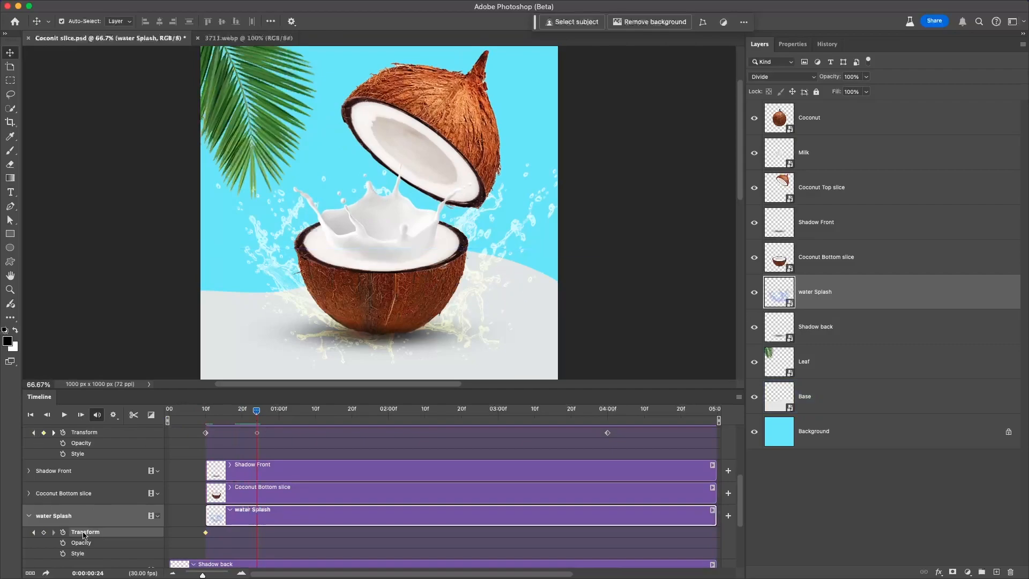
At frame 10, scale the water Splash down to about 50% so it sits behind the lower coconut half, and play back the result.
drag(253, 411, 206, 410)
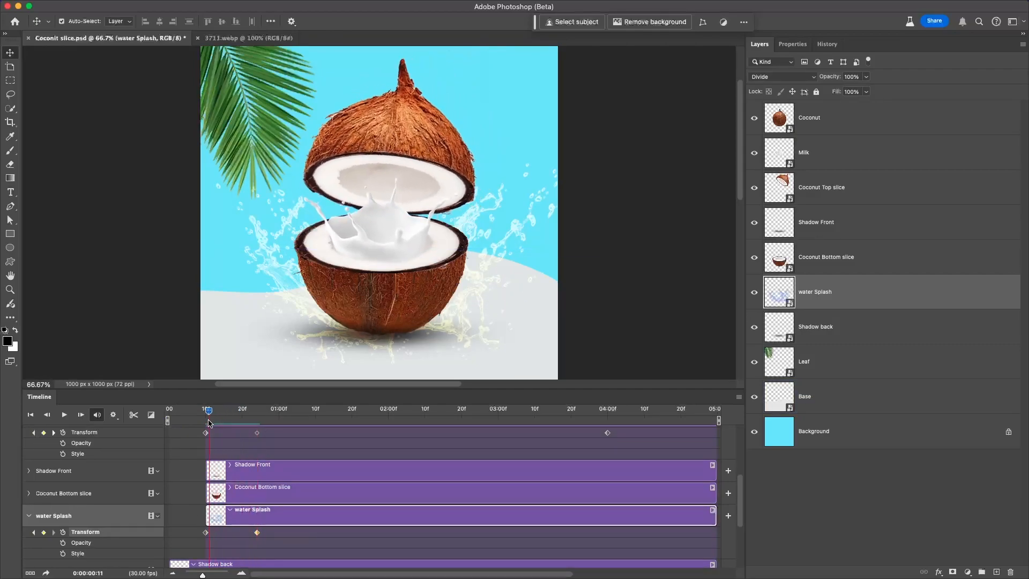
click(505, 241)
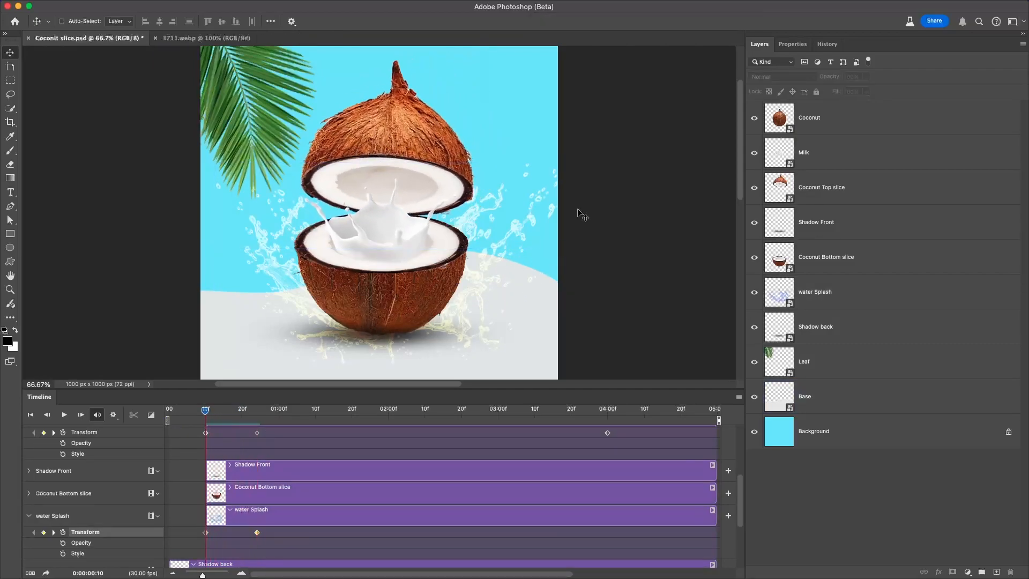
click(538, 214)
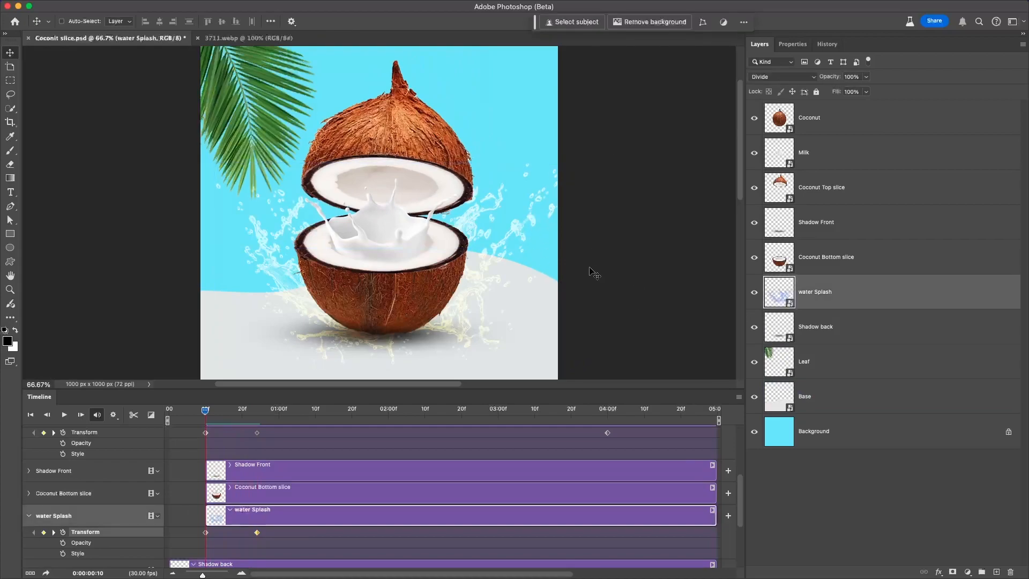
key(super+t)
drag(570, 161, 452, 268)
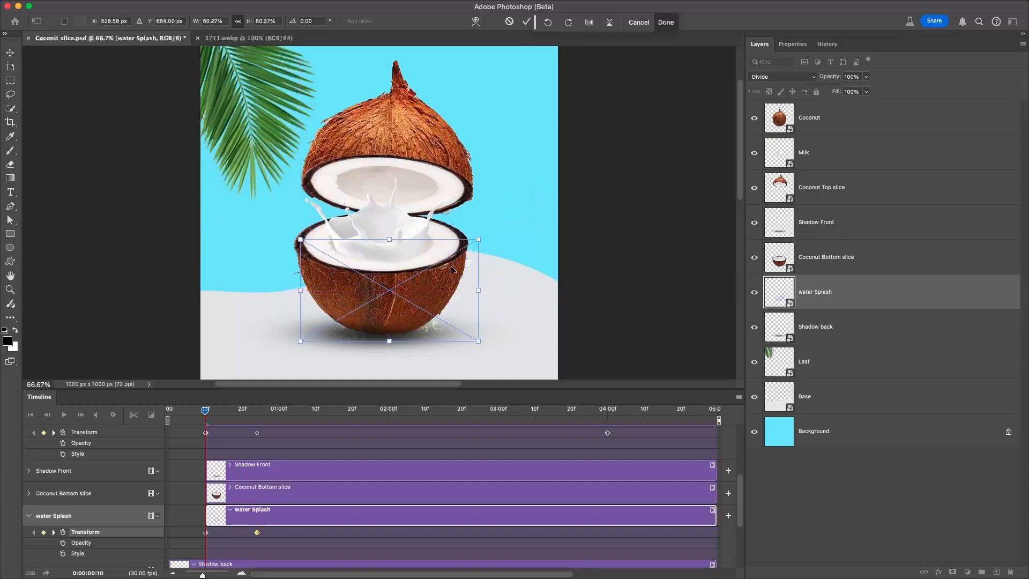
key(Return)
key(space)
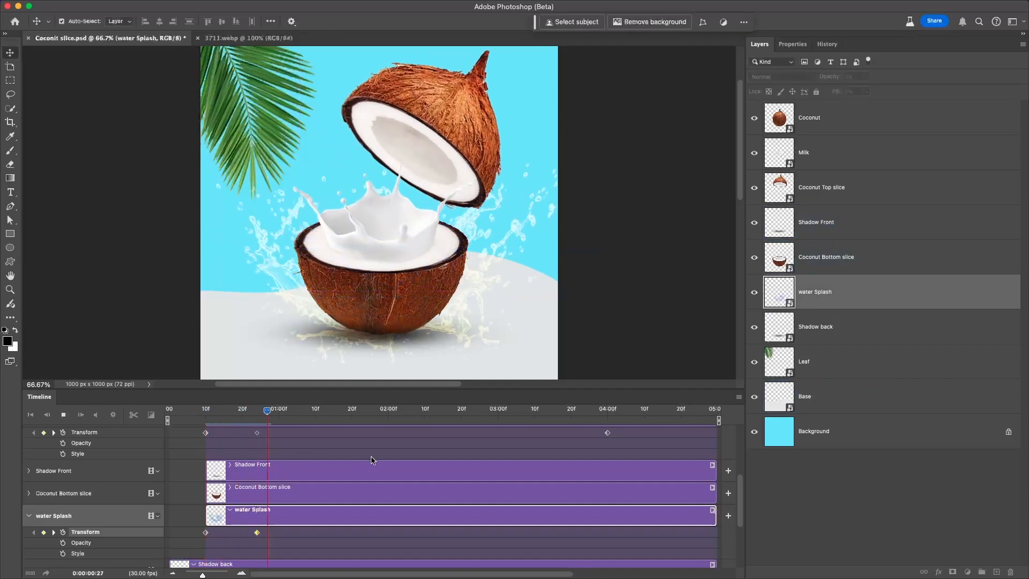
key(space)
At 04:00, scale the water Splash up slightly from a bottom-centre reference point and play back the animation.
drag(314, 411, 605, 422)
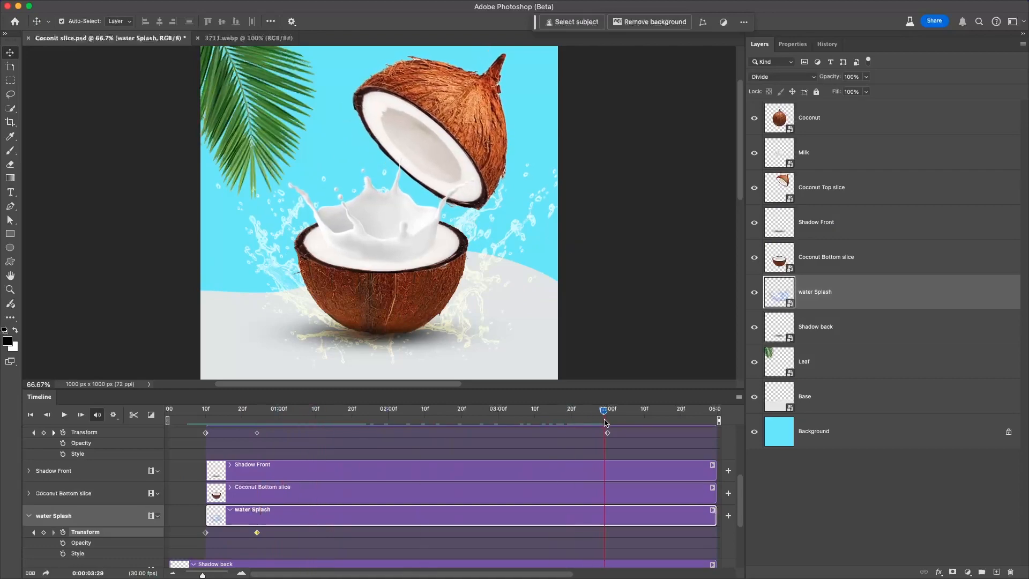
key(super+t)
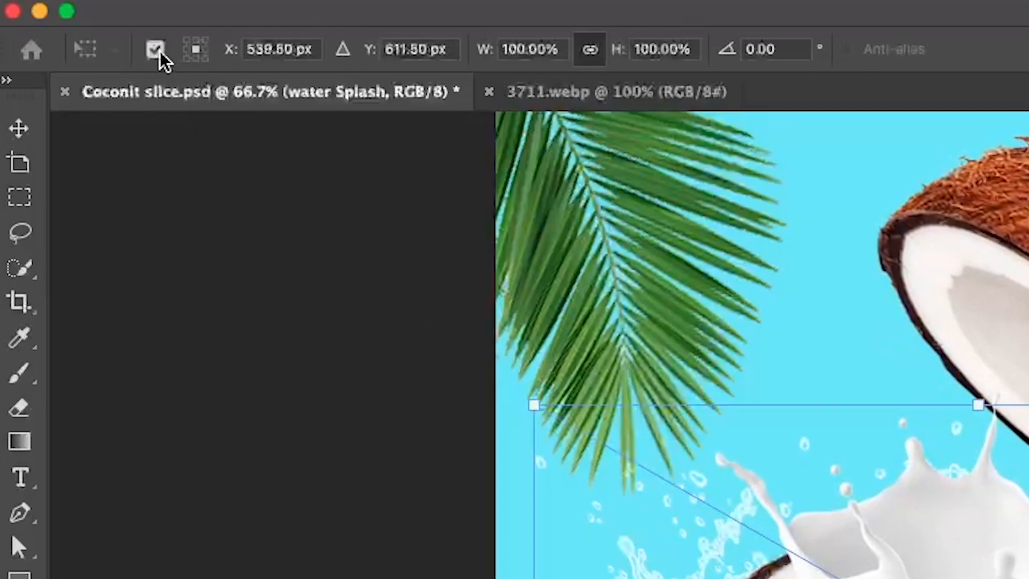
click(196, 58)
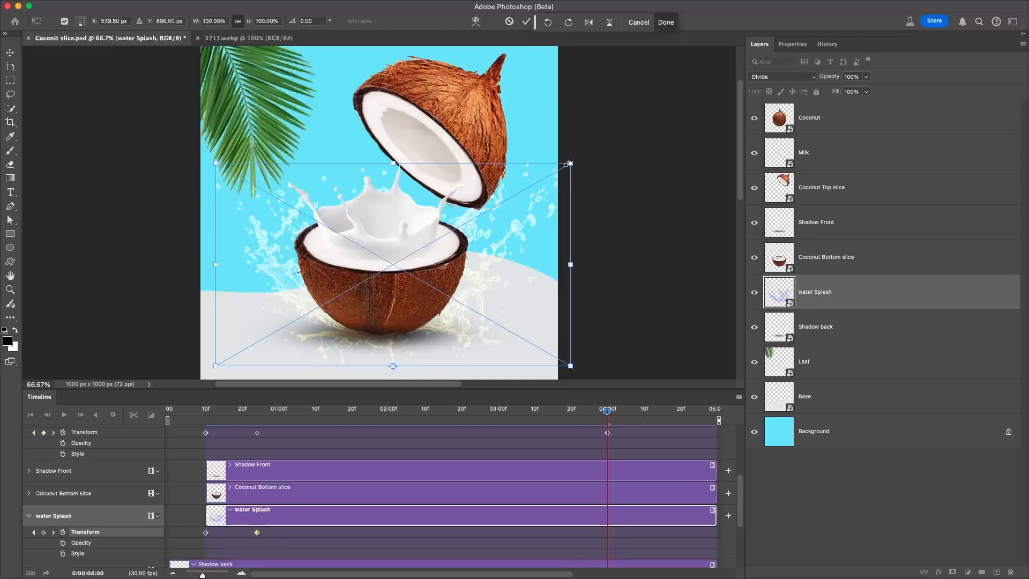
drag(568, 164, 592, 138)
key(Return)
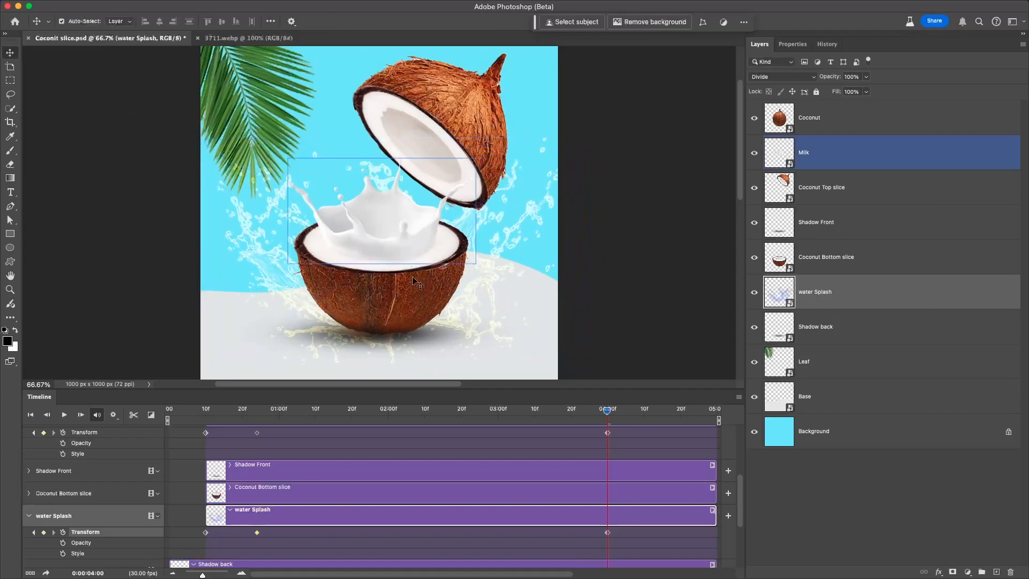
key(space)
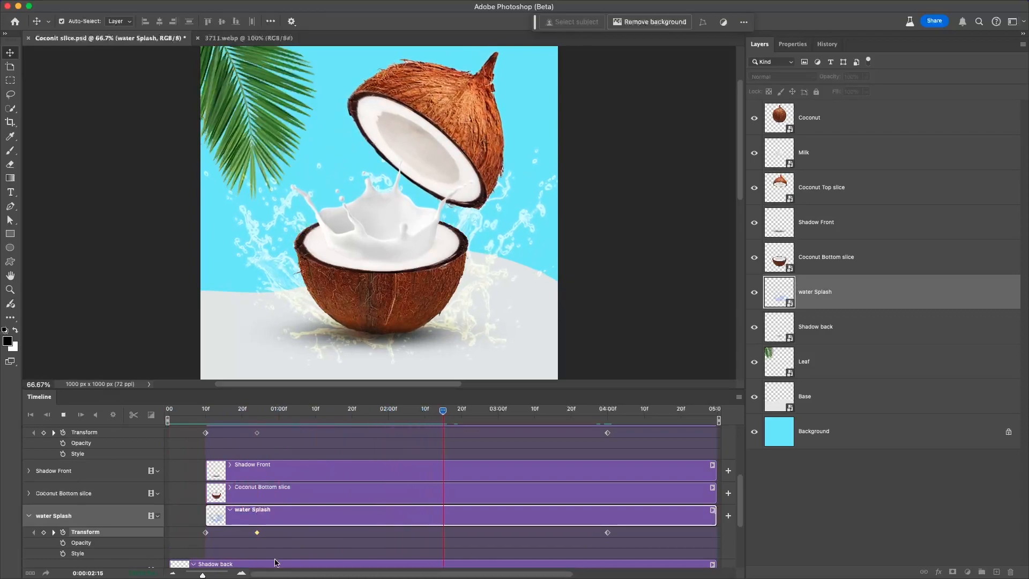
key(space)
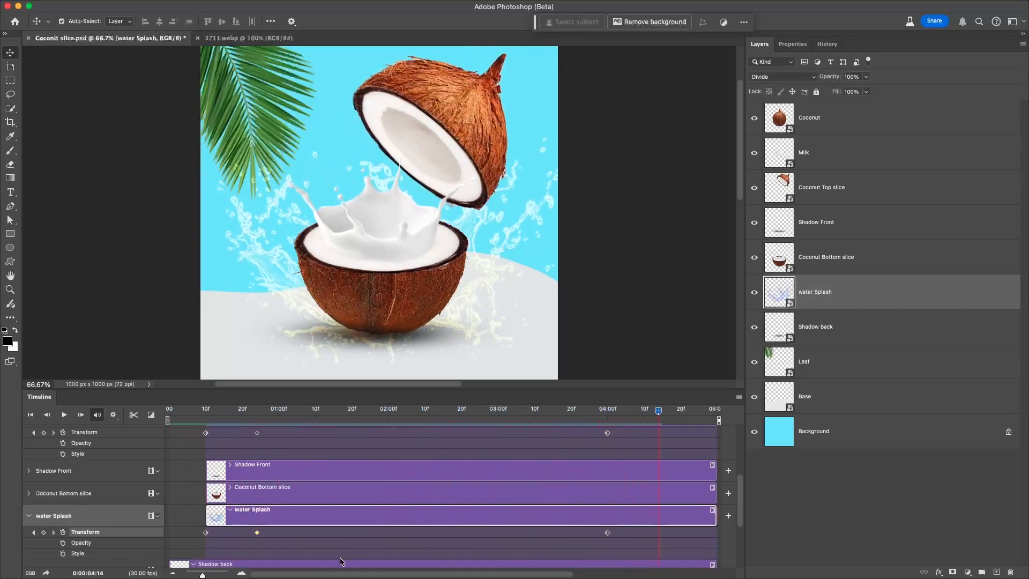
Set an Opacity keyframe for the water Splash at 04:00, fade the layer out at 04:29, and play back the animation.
key(Left)
key(Left)
key(Left)
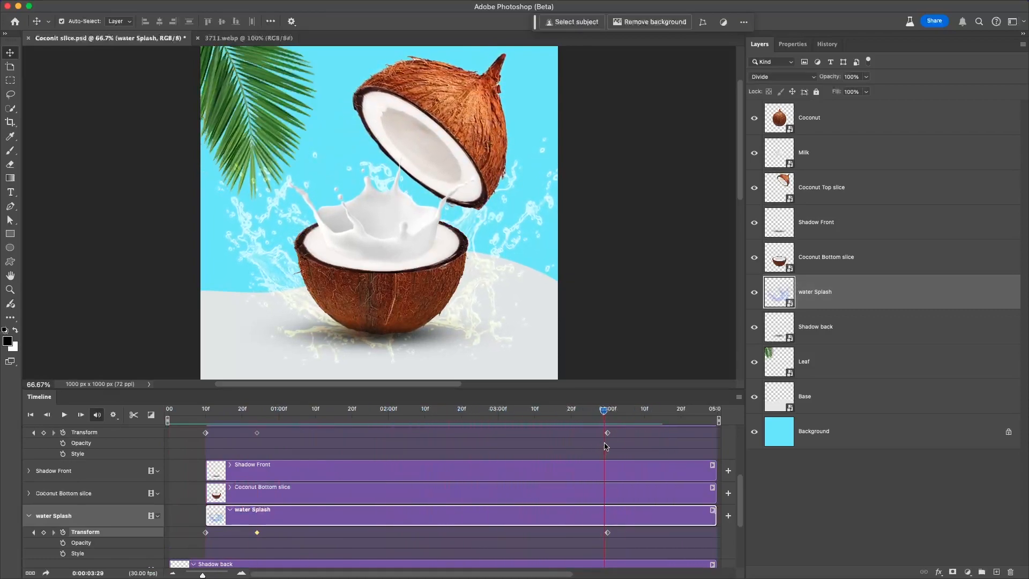
key(Right)
click(62, 527)
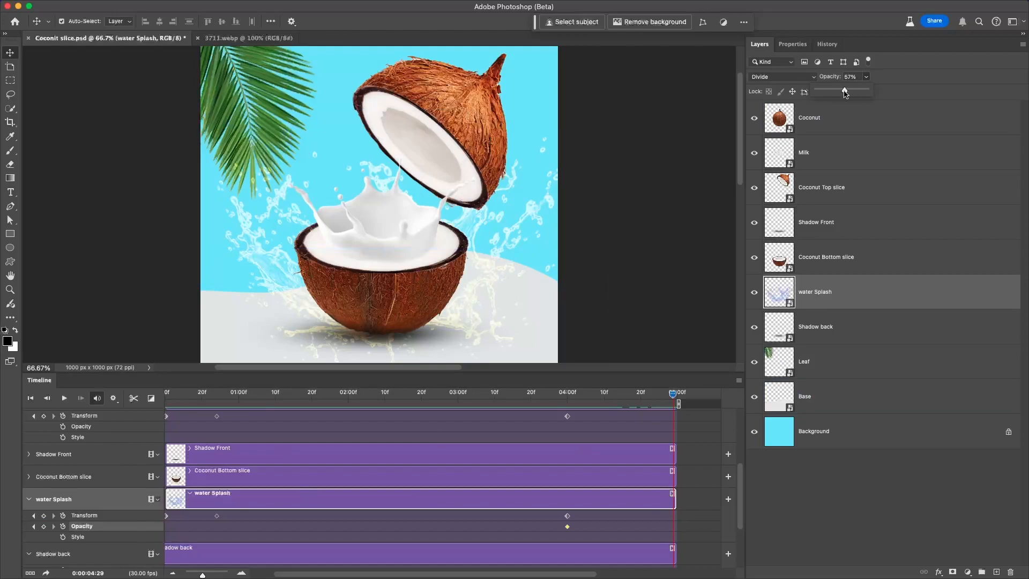
drag(845, 93, 815, 93)
drag(673, 394, 523, 395)
key(space)
key(space)
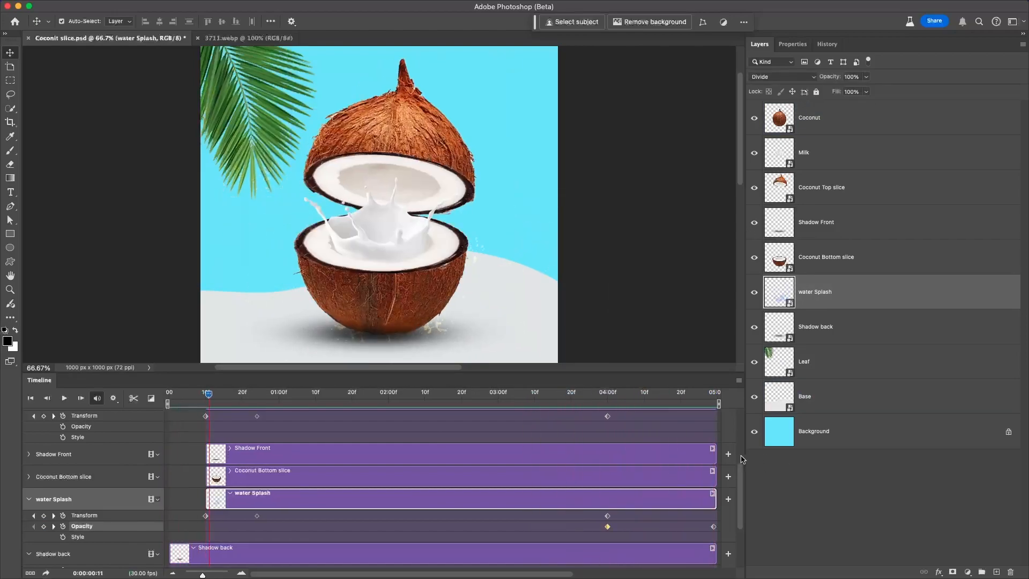
Expand the Leaf track and set a Transform keyframe for it at frame 0.
drag(198, 393, 169, 393)
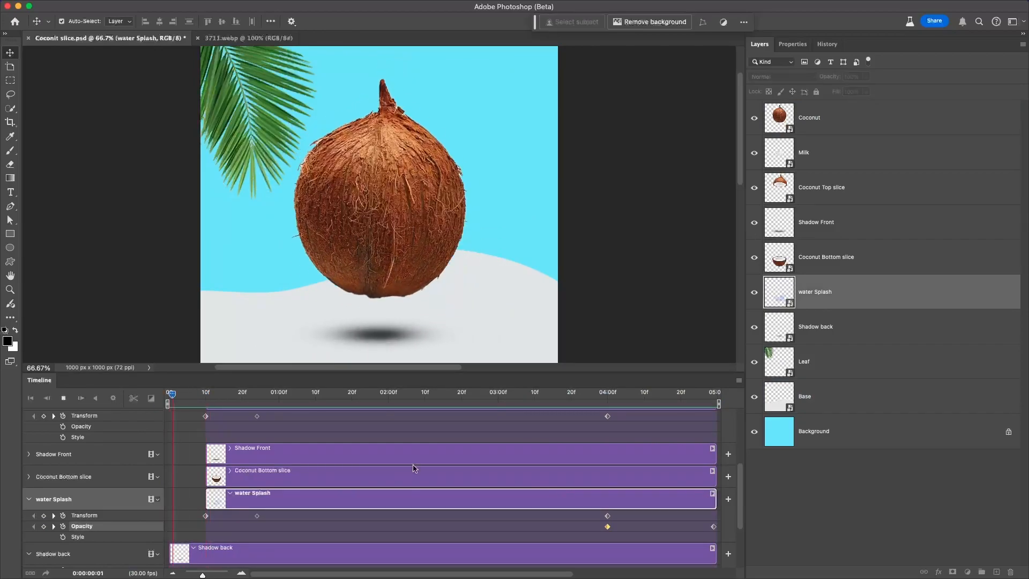
scroll(86, 509, down, 3)
click(49, 518)
click(29, 520)
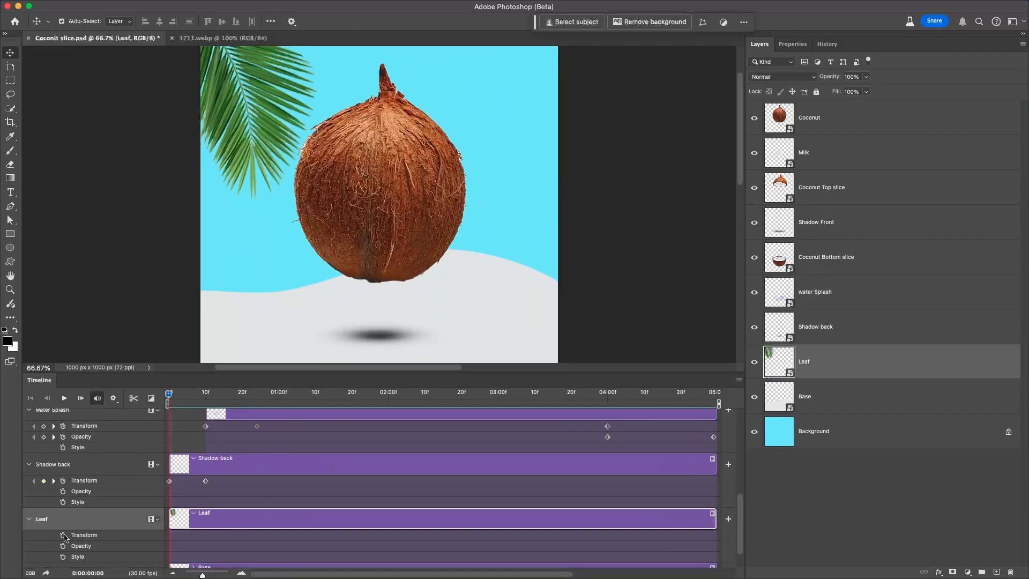
drag(168, 397, 448, 413)
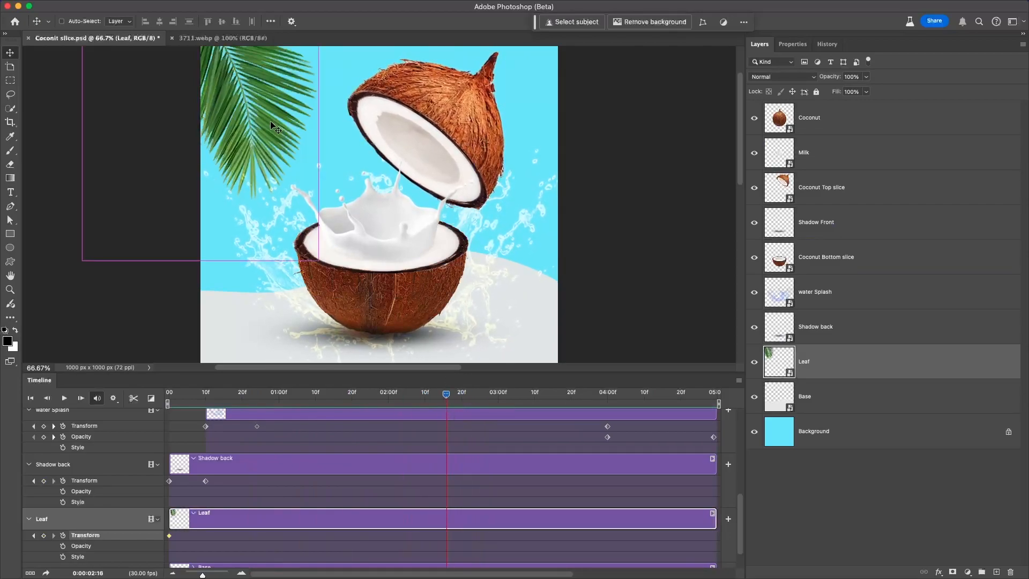
At 02:16, warp the Leaf layer slightly so the frond sways inward toward the canvas edge.
key(ctrl+t)
click(475, 23)
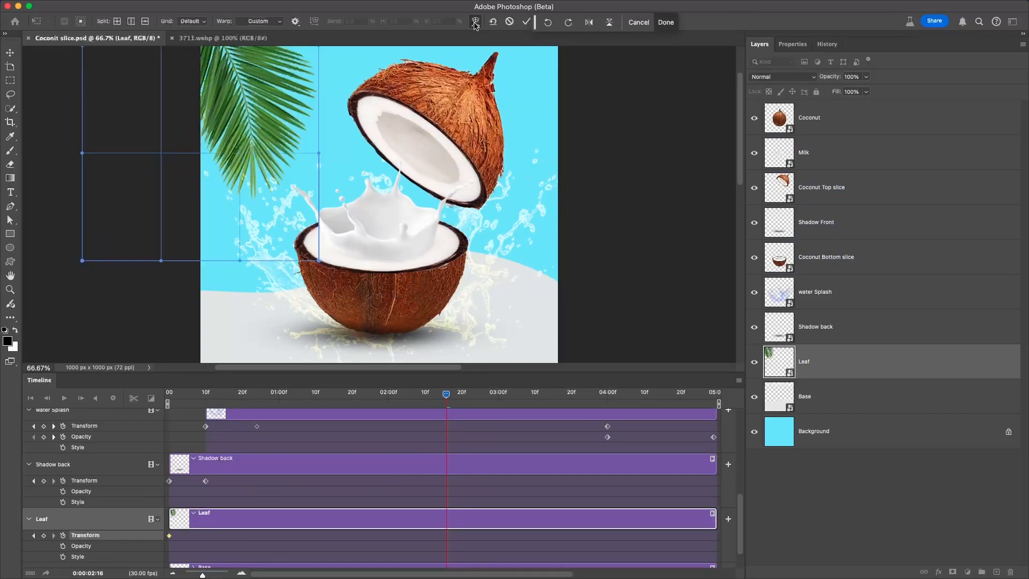
scroll(249, 193, up, 2)
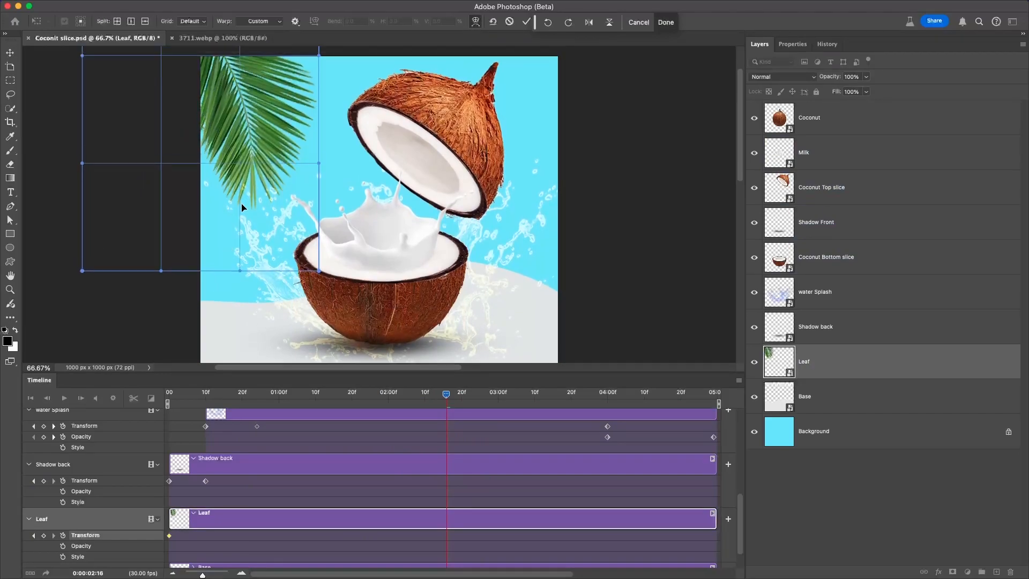
key(Return)
scroll(57, 509, down, 2)
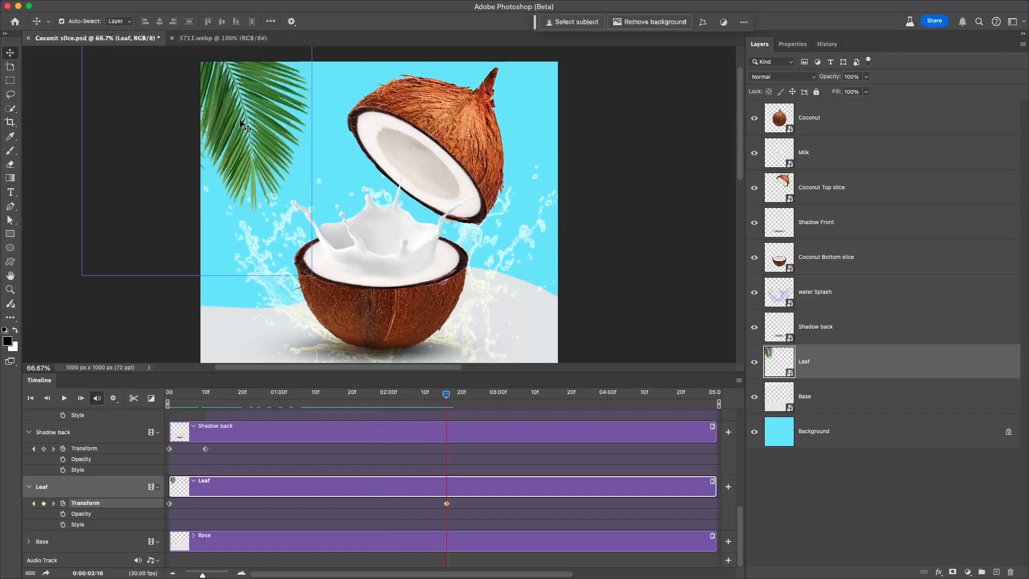
Warp the lower end of the Leaf a little further left at 02:16 and play back the animation from the start.
key(ctrl+t)
drag(254, 266, 243, 269)
key(Return)
drag(445, 395, 161, 455)
key(space)
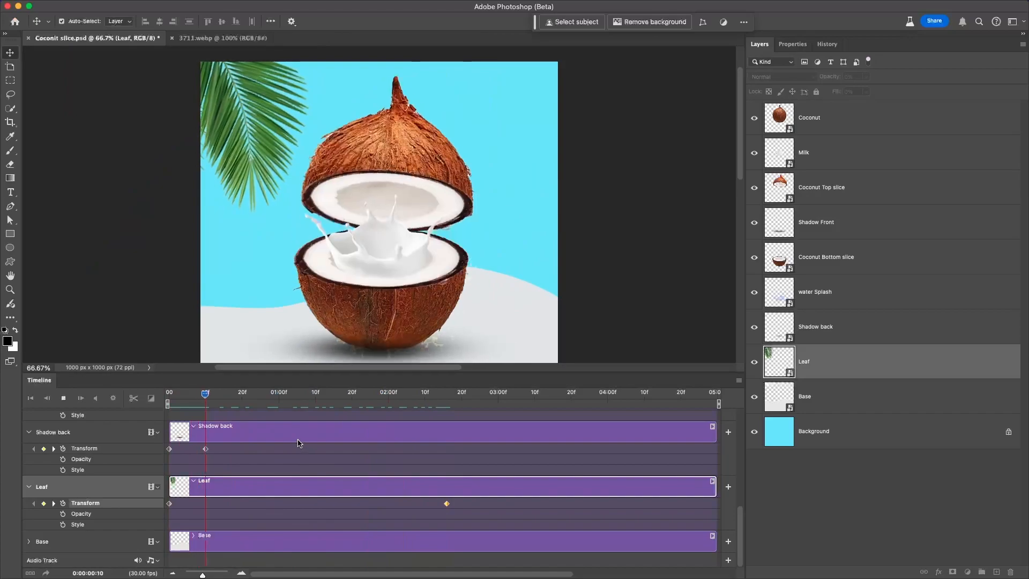
key(space)
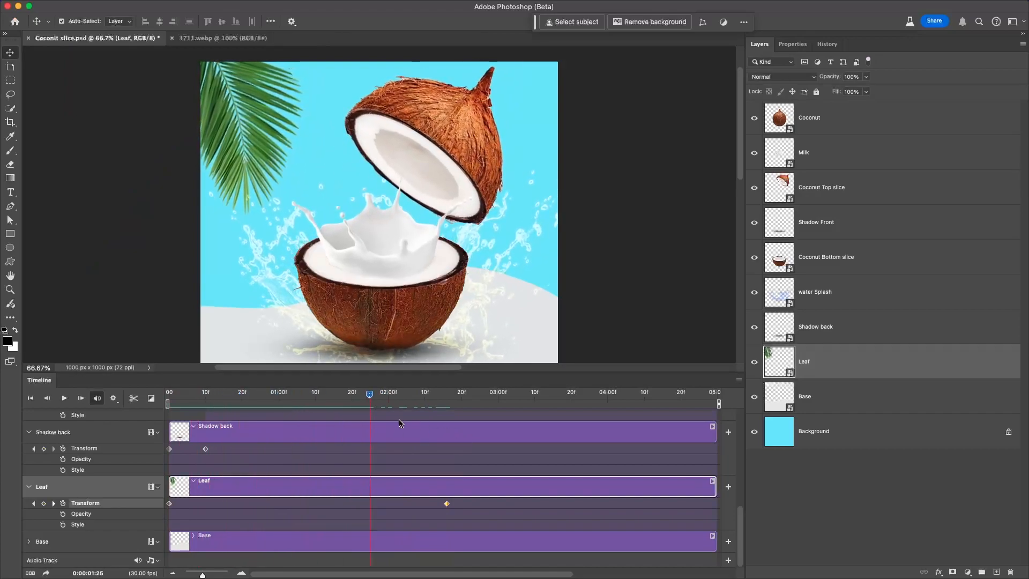
drag(366, 395, 138, 425)
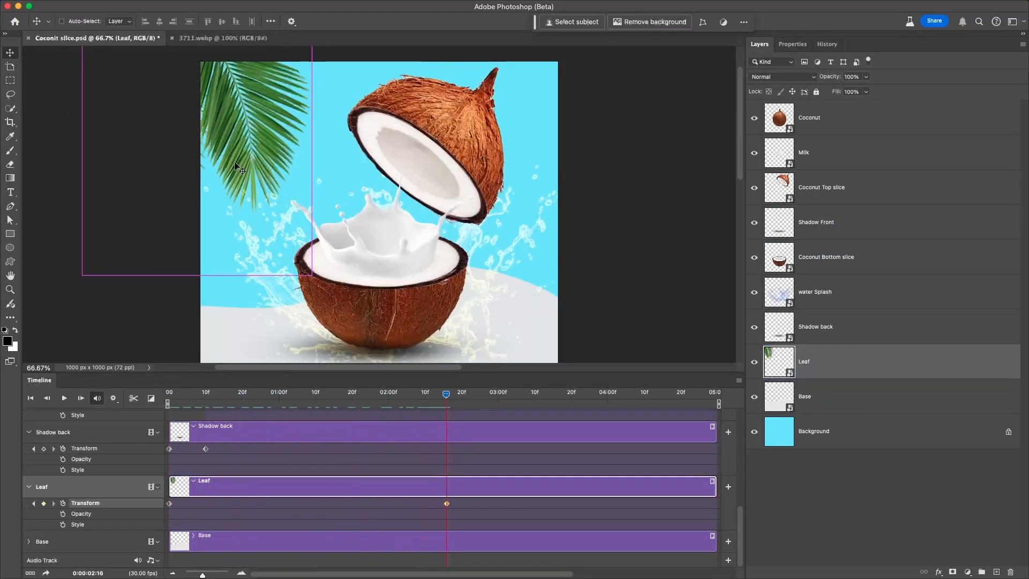
At 02:16, skew the lower edge of the Leaf slightly to the left and scrub through the animation to check the sway.
key(super+t)
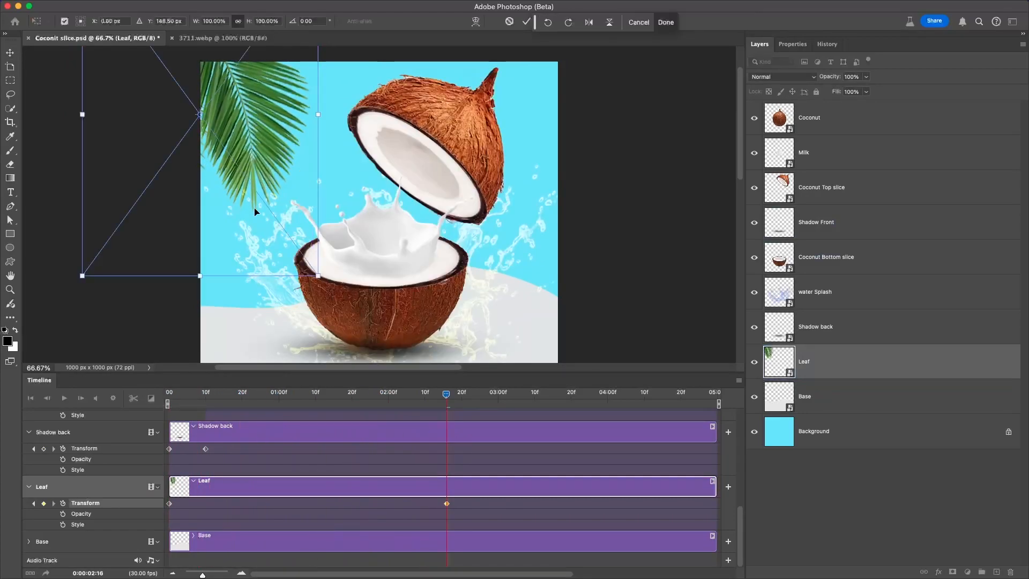
drag(201, 276, 185, 274)
key(Return)
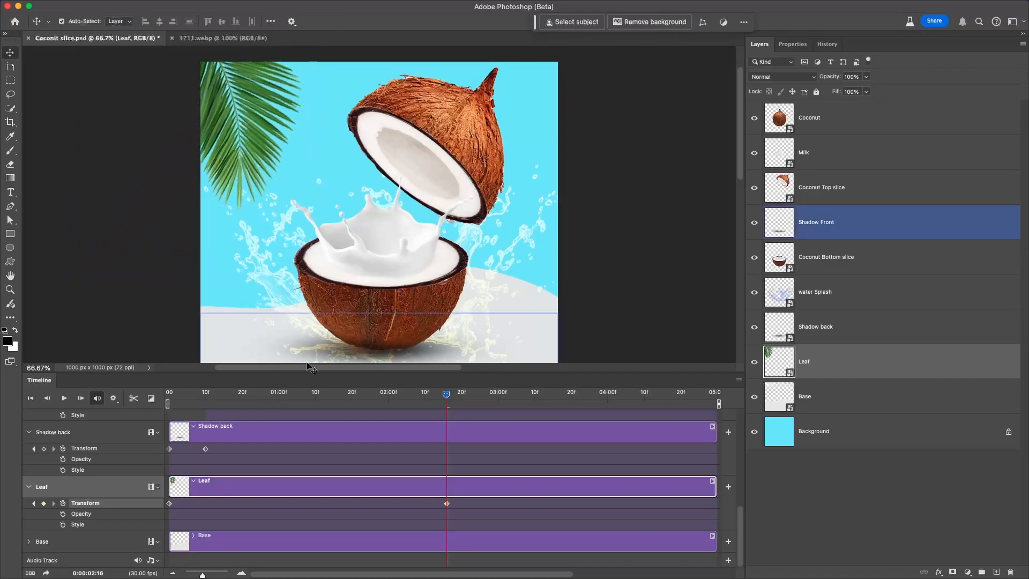
drag(445, 395, 107, 418)
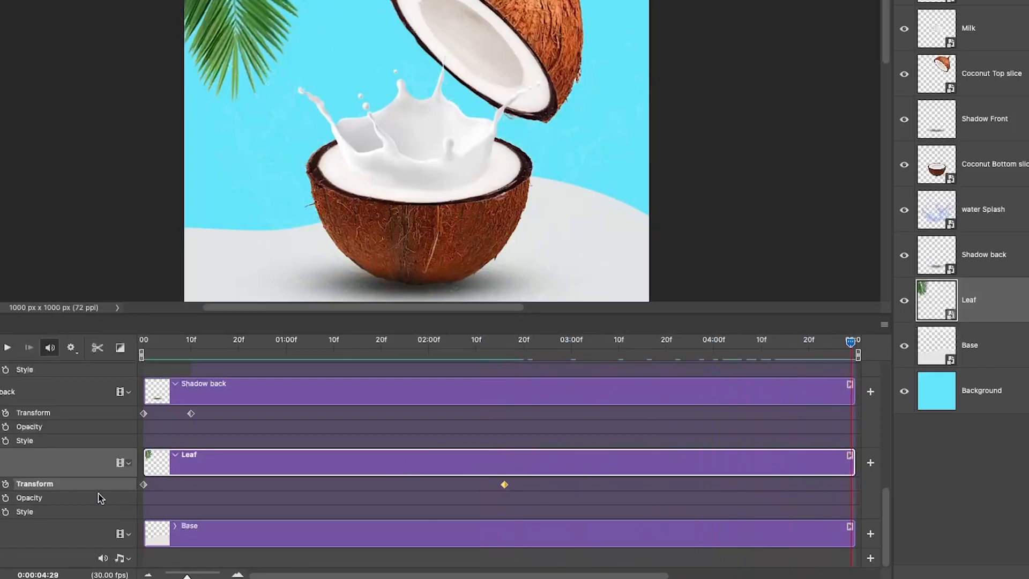
Copy the Leaf's Transform keyframe at frame 0 and paste it at 04:29.
right_click(145, 486)
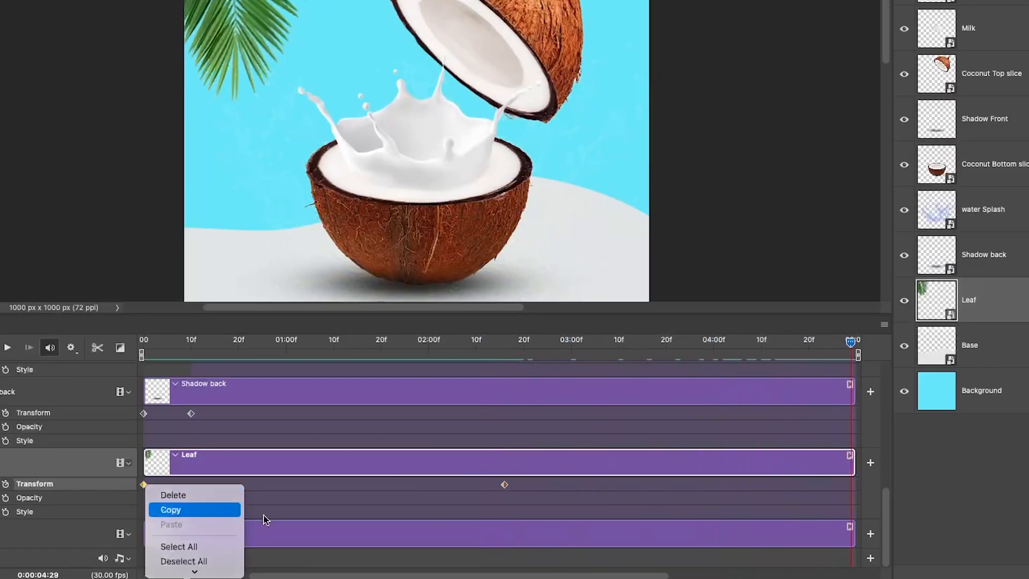
click(226, 514)
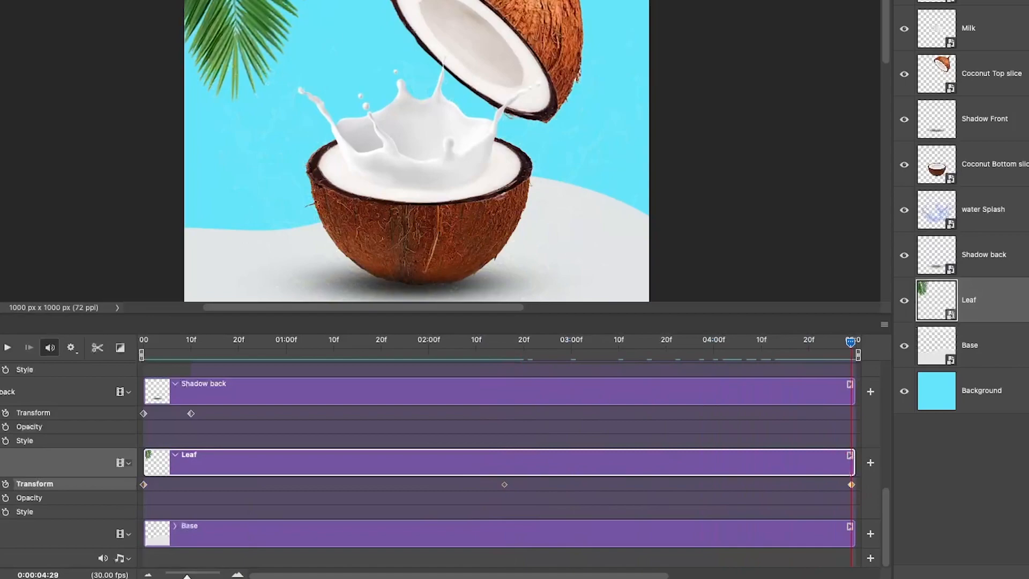
right_click(850, 486)
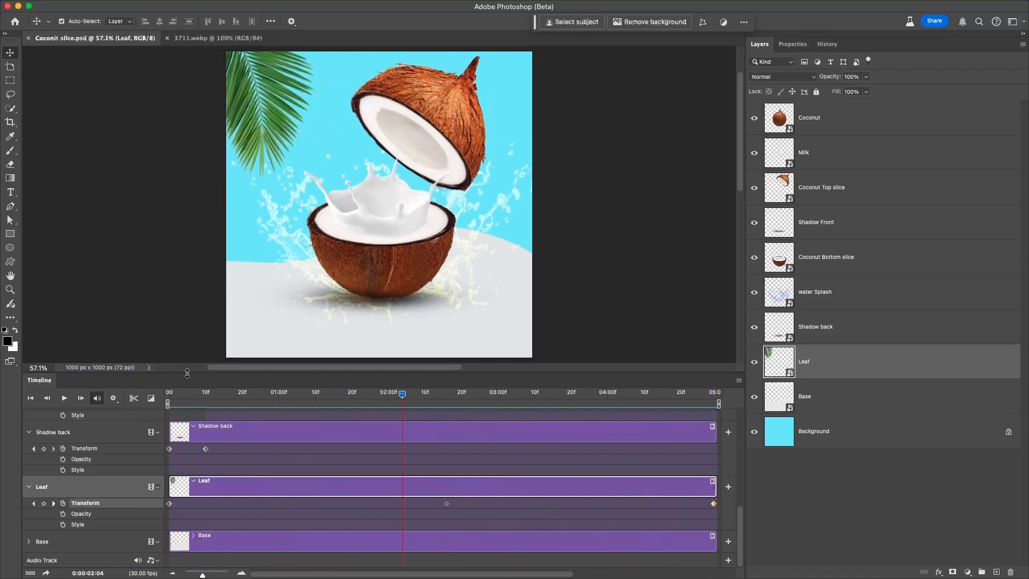
Add the asmr coconut scrapping sound MP3 from the Material folder to the audio track and play back the animation with it.
drag(187, 373, 187, 317)
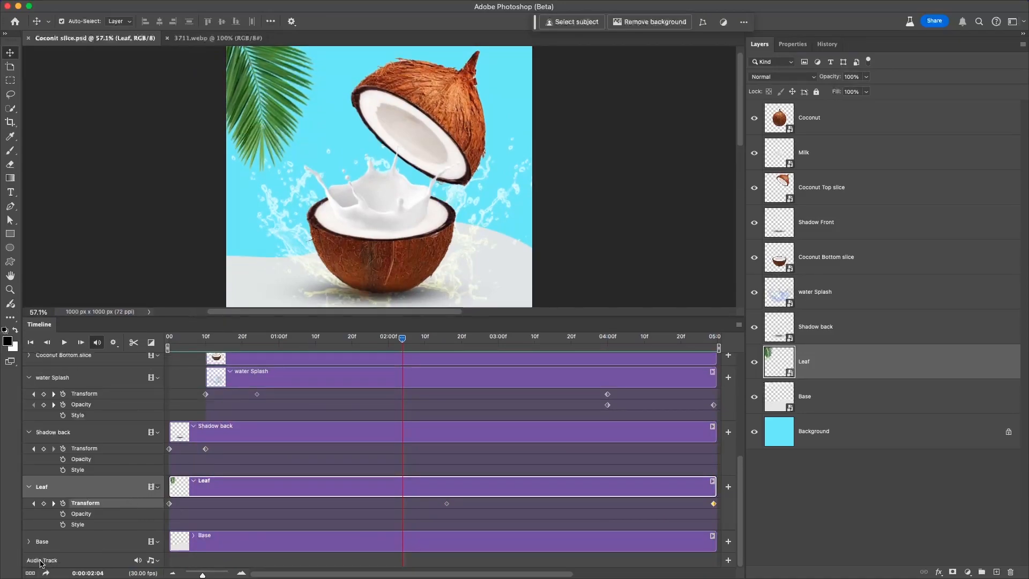
click(152, 561)
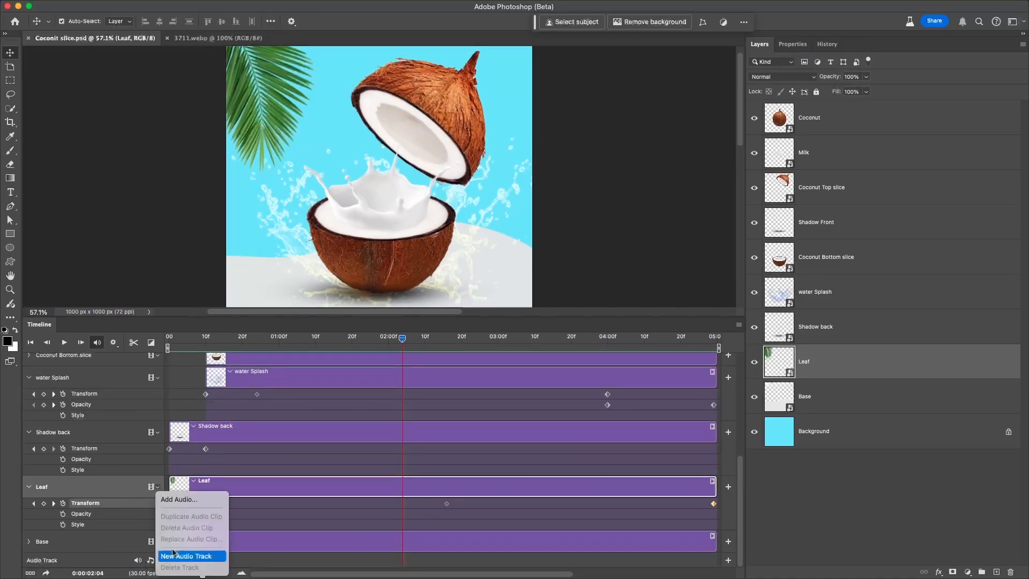
click(189, 501)
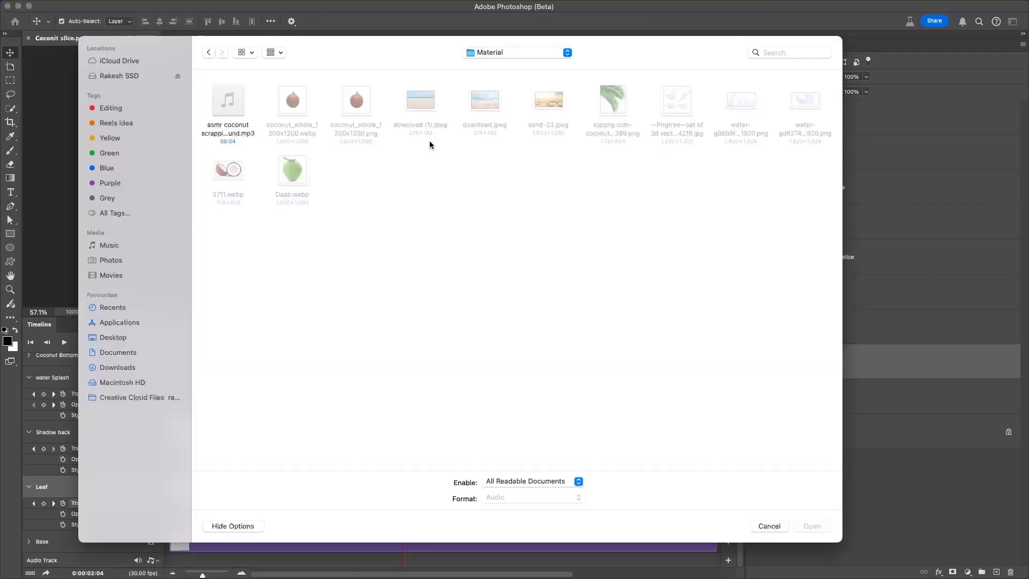
double_click(229, 106)
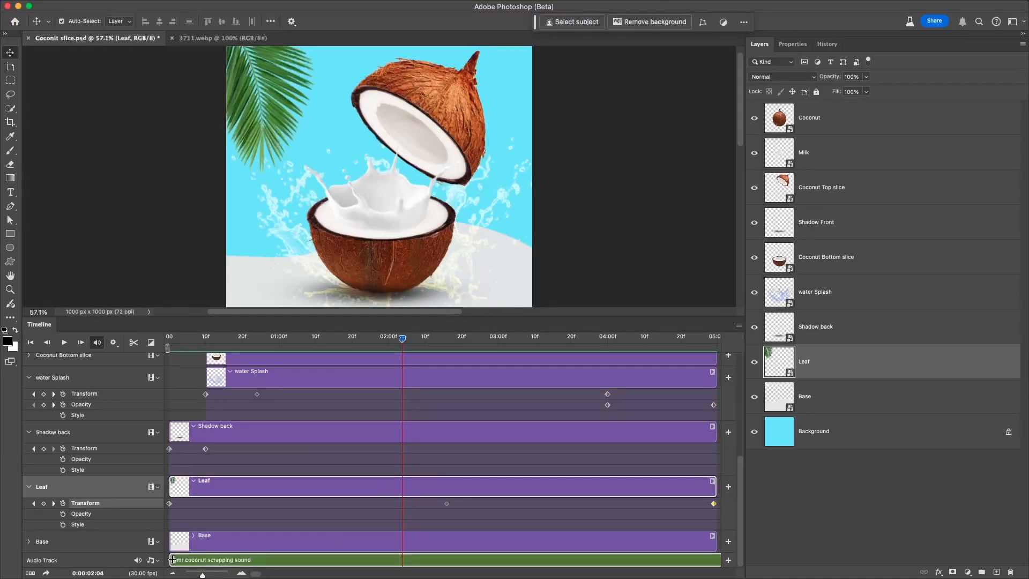
click(457, 337)
drag(457, 337, 292, 413)
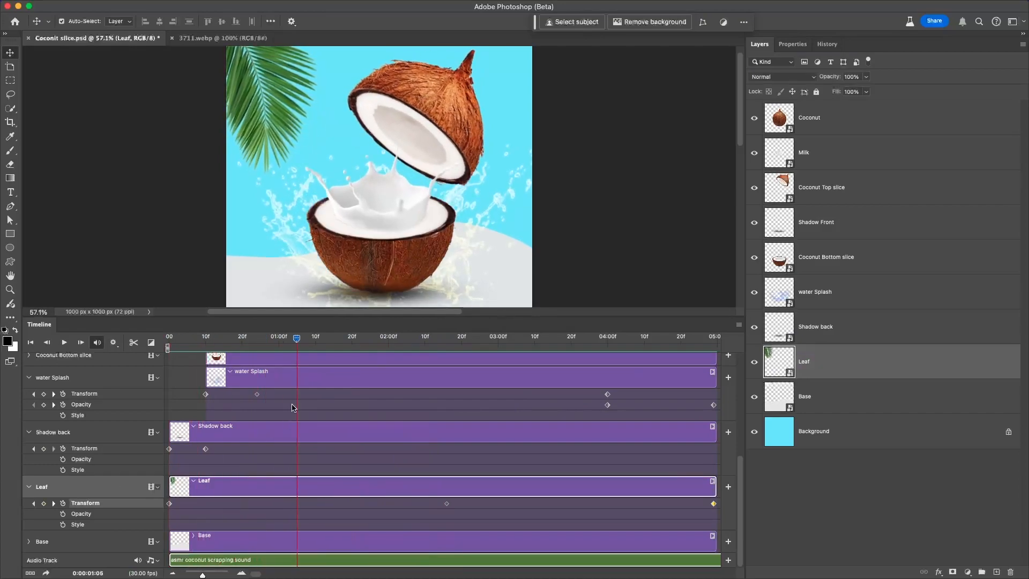
key(space)
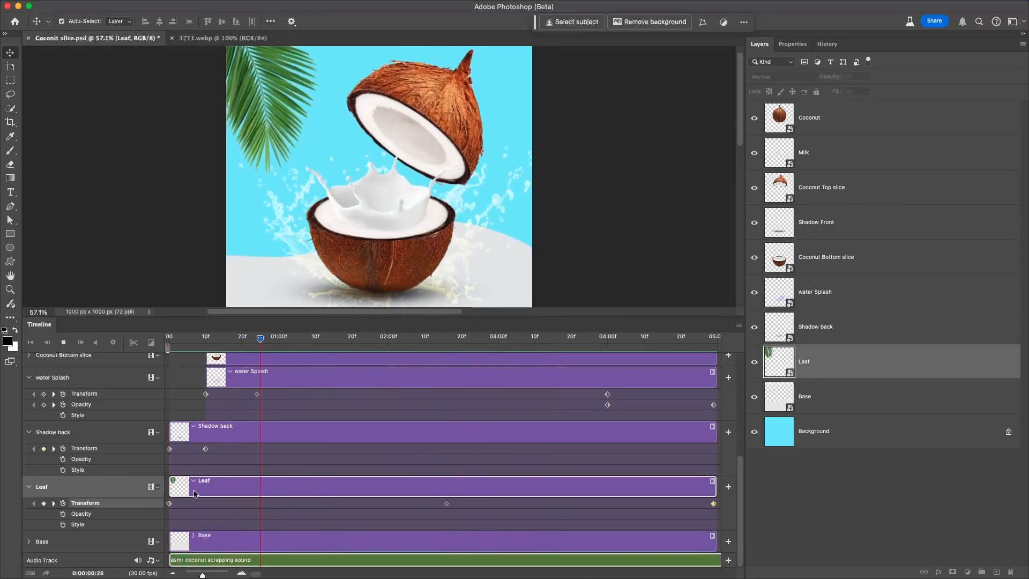
key(space)
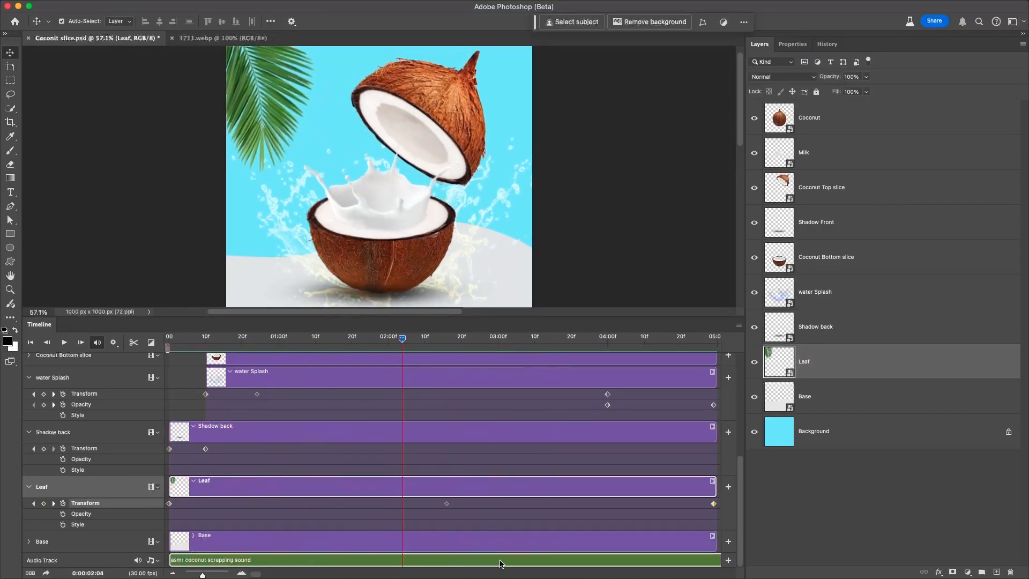
Cut off the audio clip after 02:04 and play back the animation from the start.
click(586, 565)
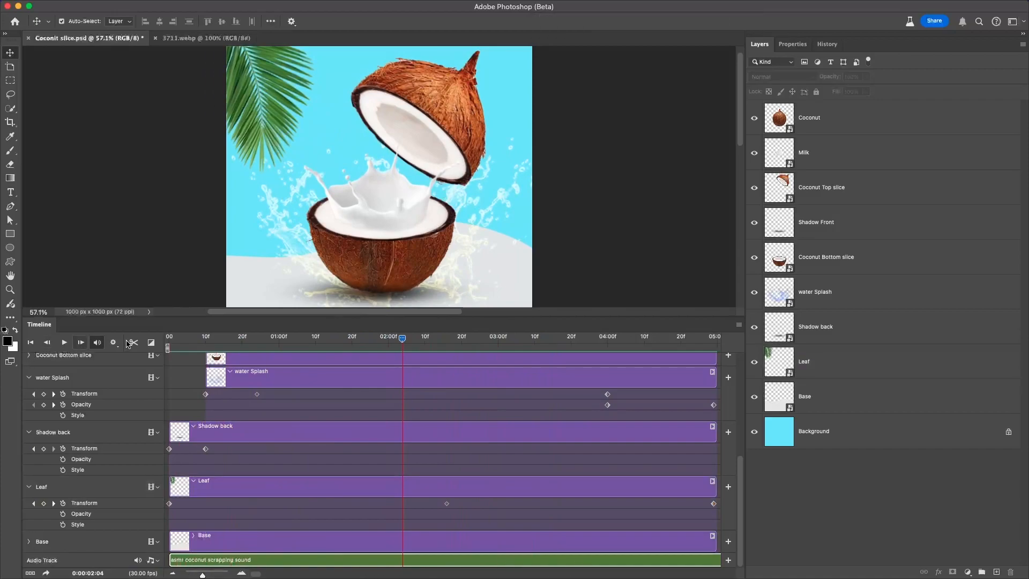
click(483, 562)
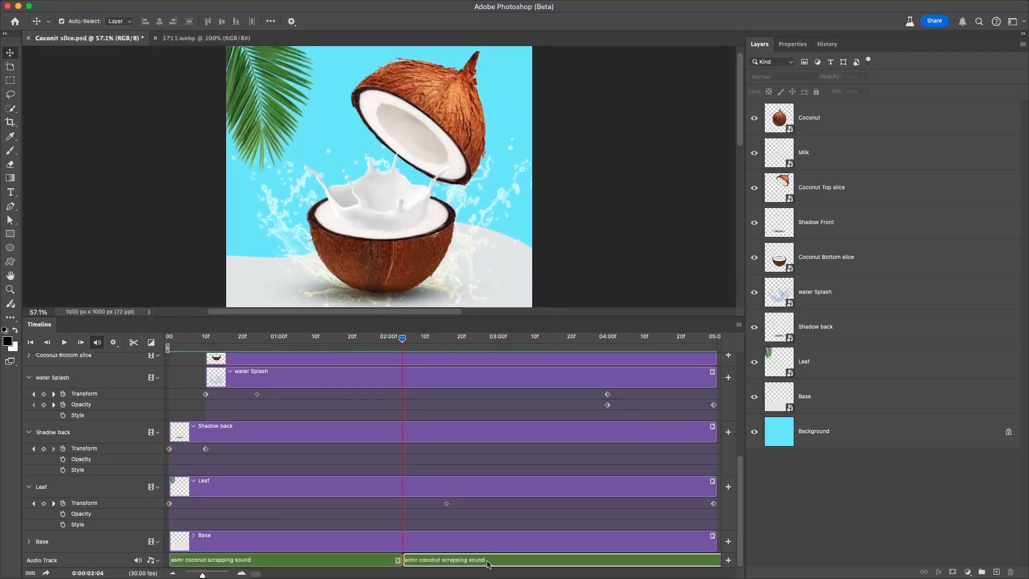
key(Delete)
drag(399, 344, 170, 343)
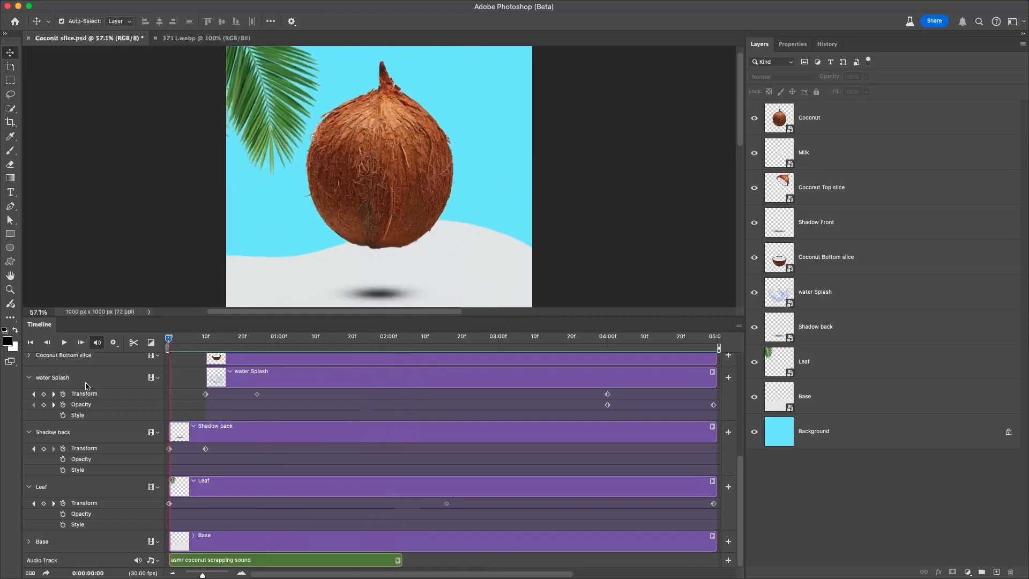
key(space)
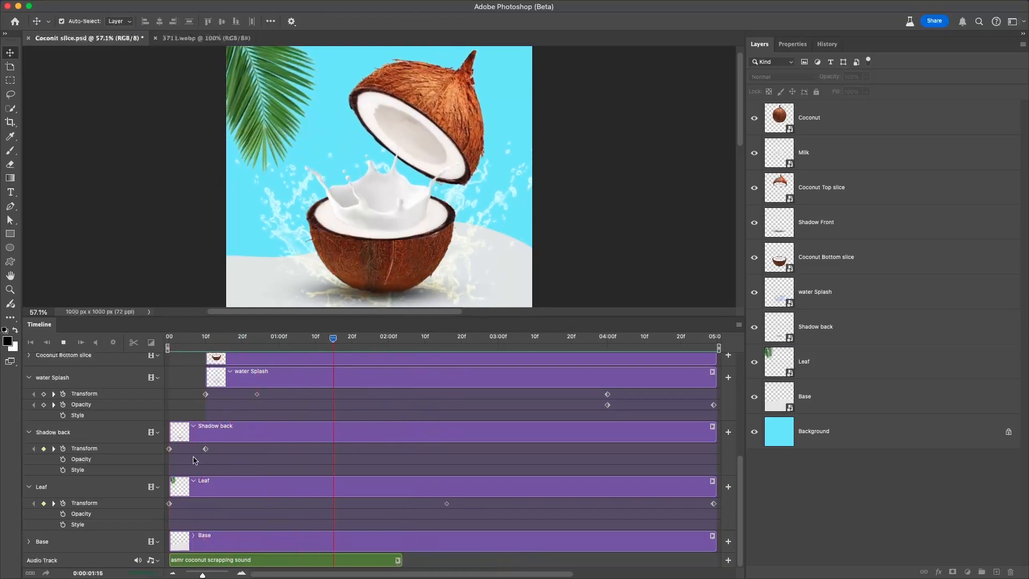